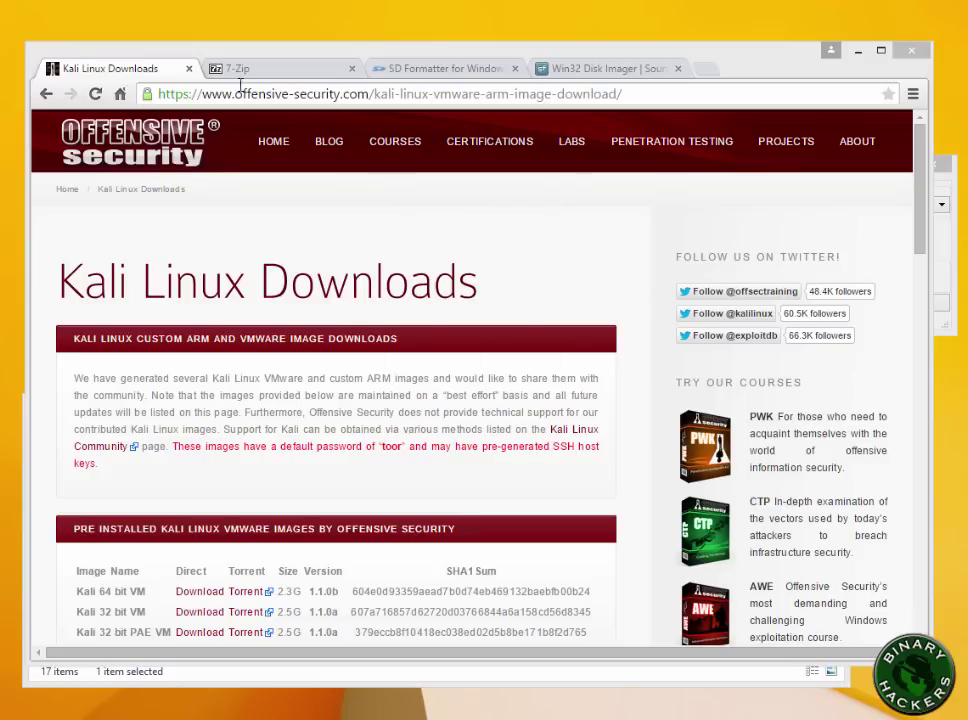
Examine the Kali Linux ARM image list on the Offensive Security page for the Raspberry Pi 2 and Raspberry Pi A/B+ downloads.
drag(212, 94, 368, 94)
drag(300, 94, 346, 184)
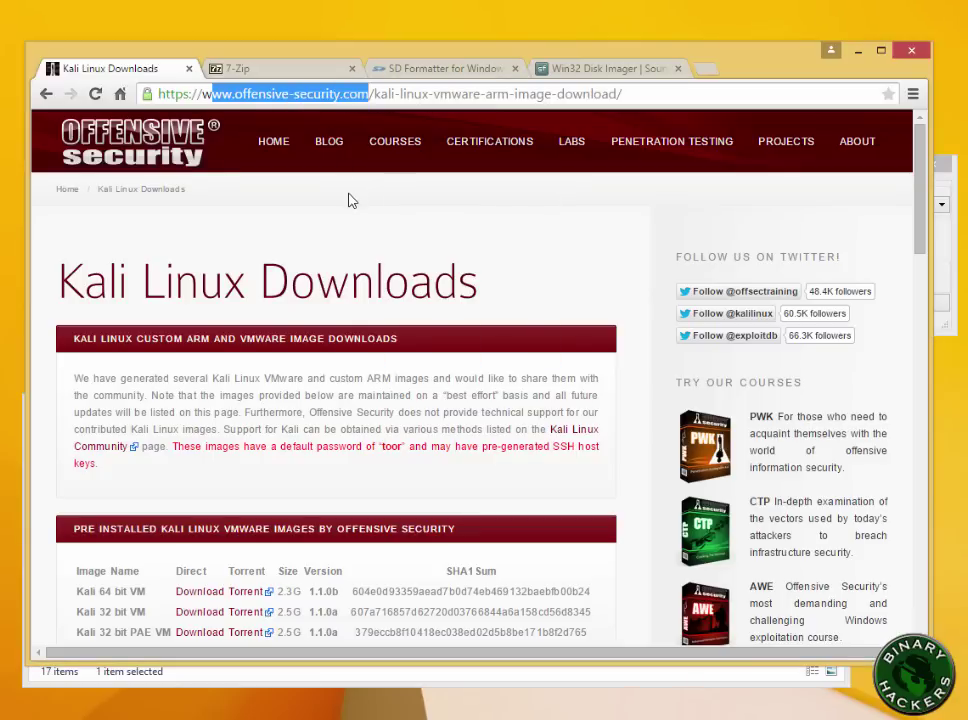
click(350, 199)
drag(920, 200, 922, 310)
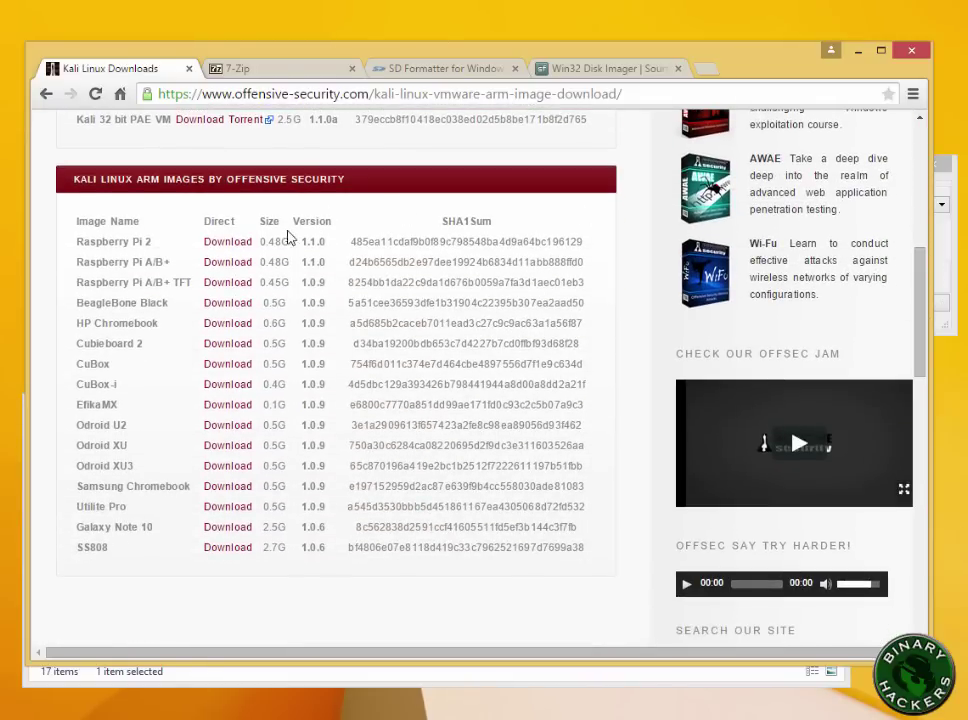
drag(77, 241, 155, 241)
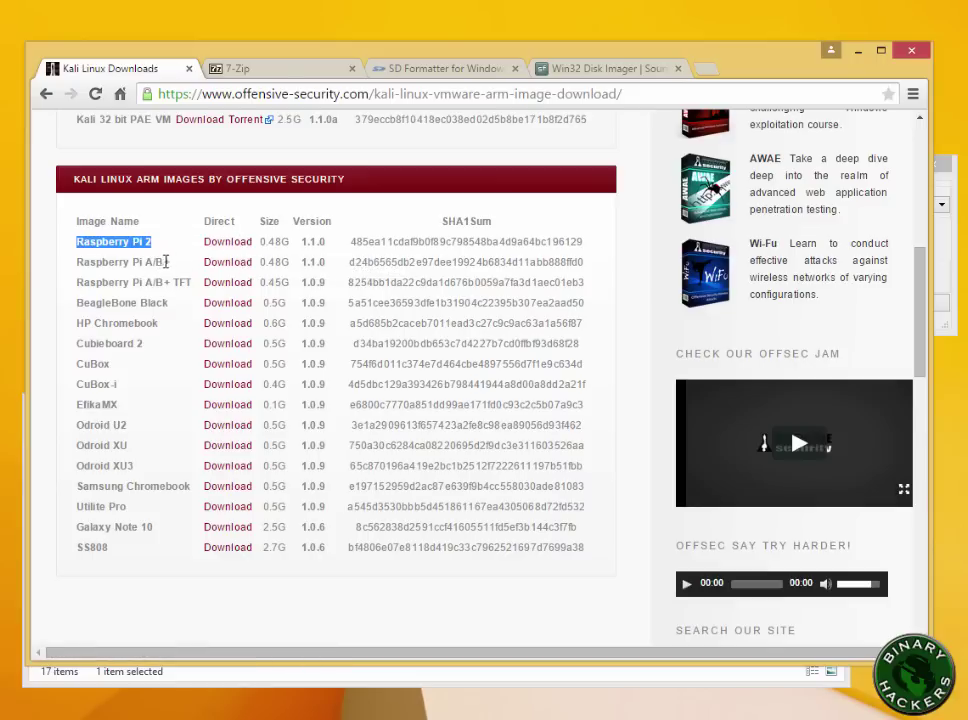
drag(167, 261, 75, 264)
click(110, 262)
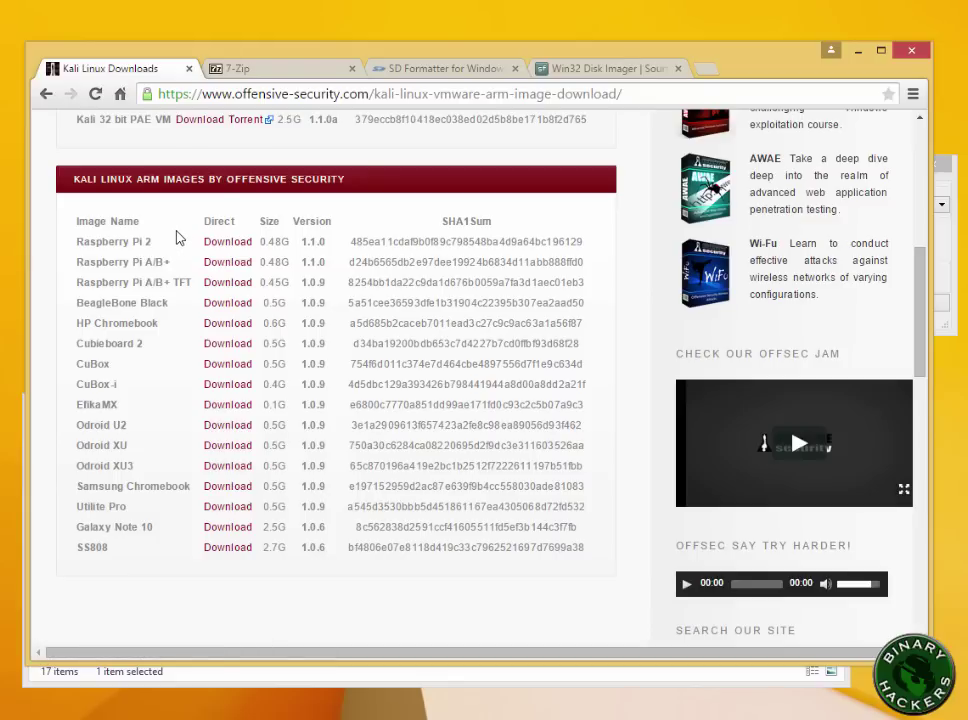
click(857, 52)
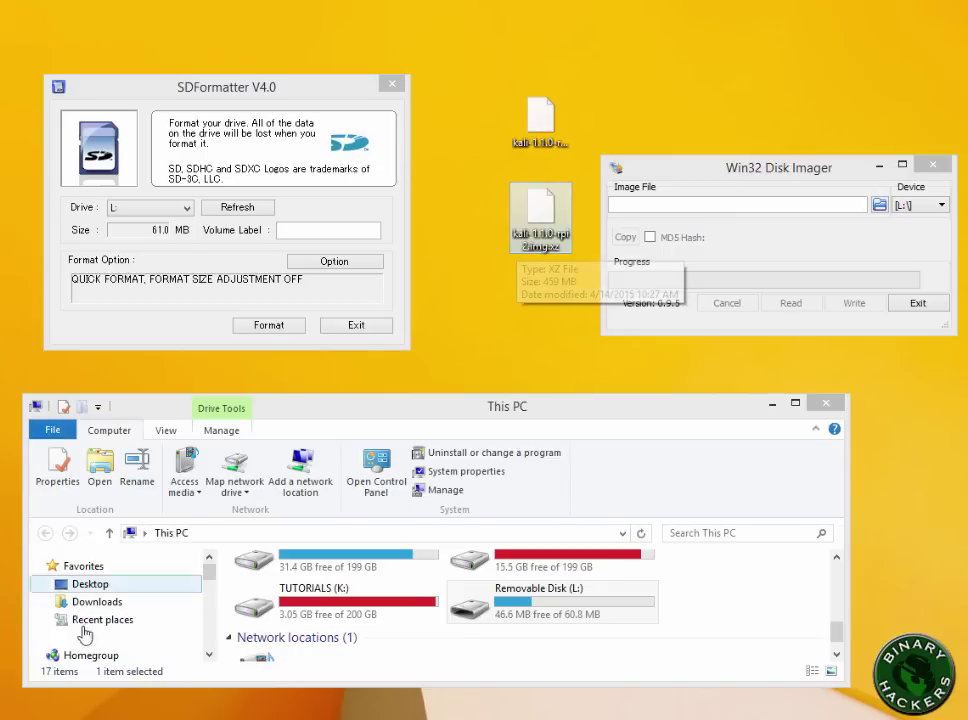
Switch to the browser and examine the 32-bit and 64-bit Windows downloads on the 7-Zip page.
key(alt+Tab)
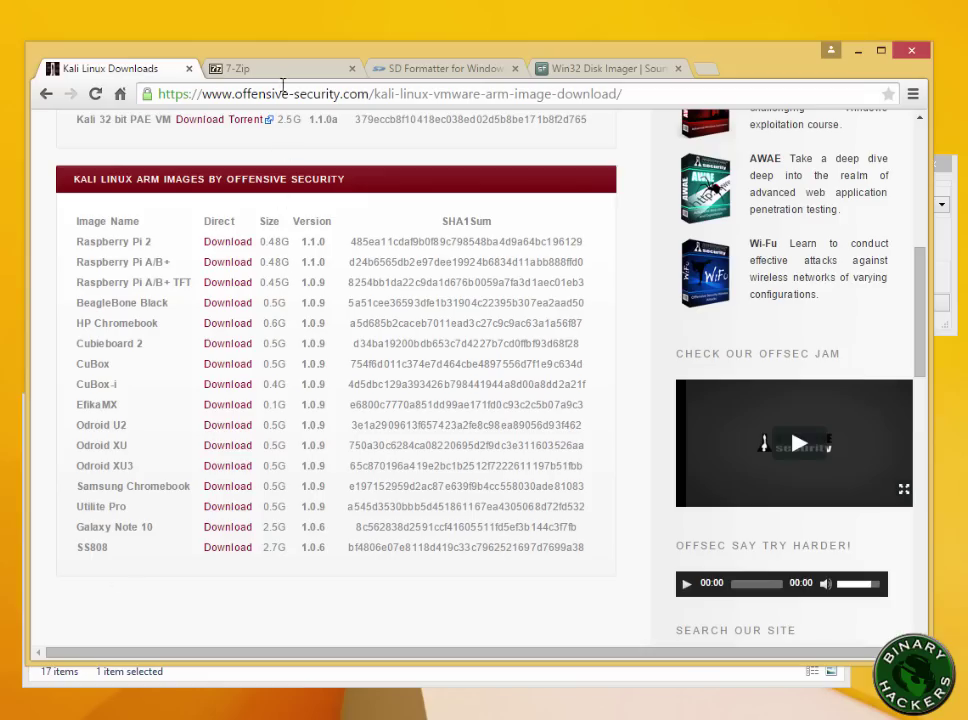
click(285, 70)
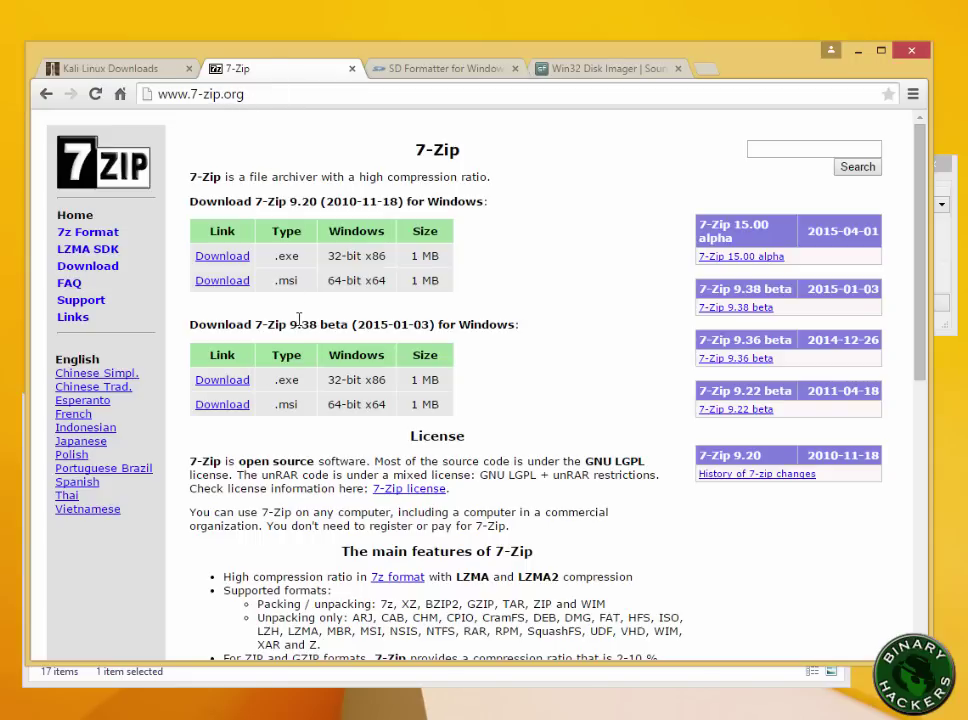
drag(328, 256, 360, 280)
click(459, 188)
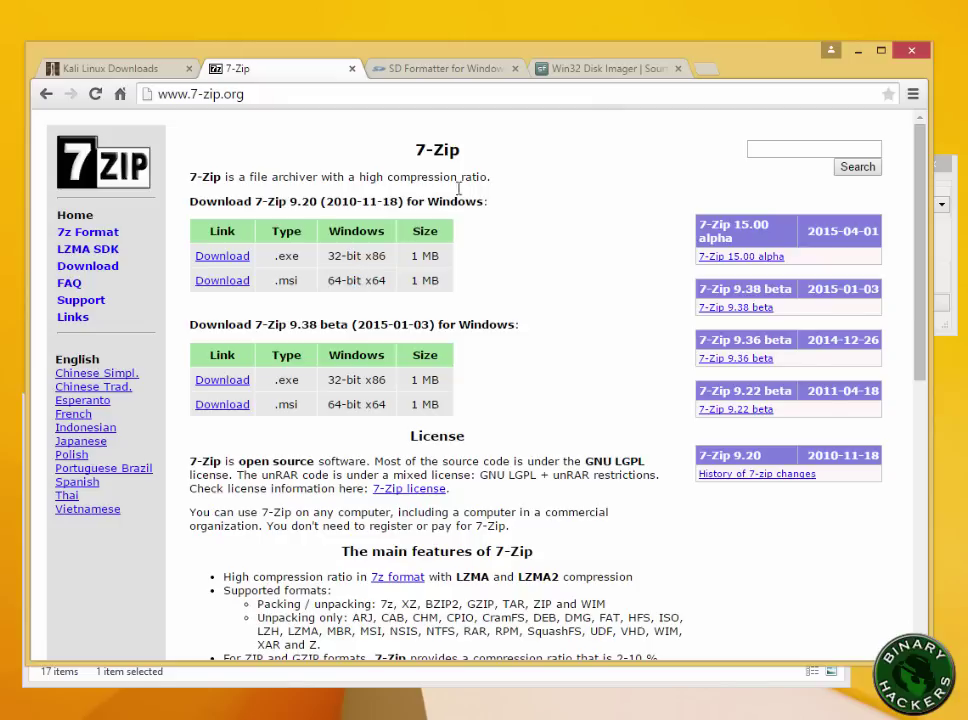
click(858, 51)
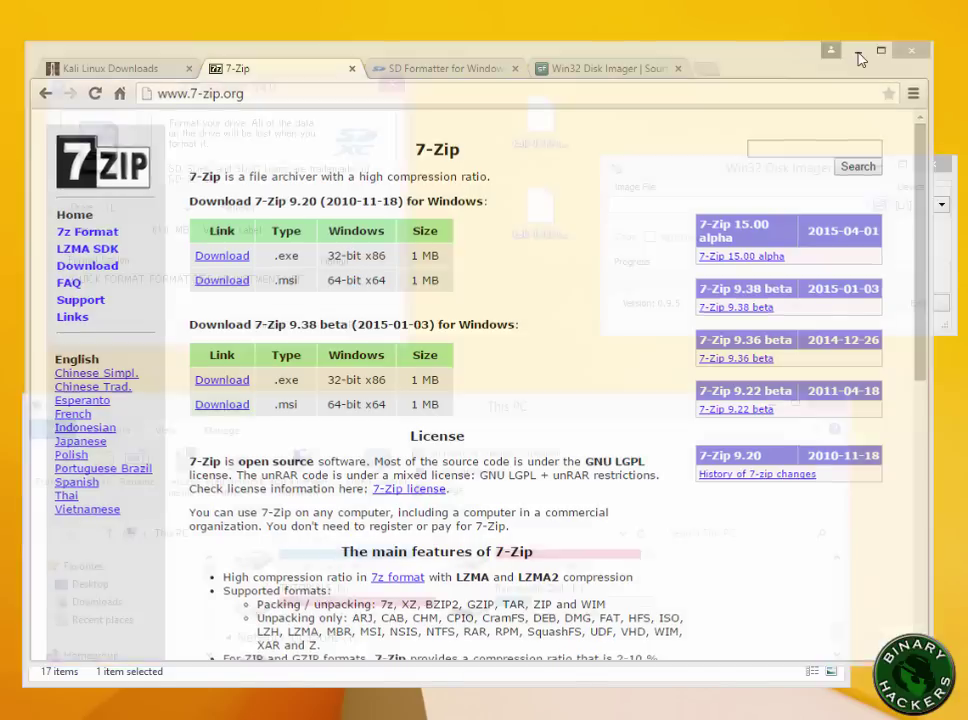
Review the 7-Zip extraction options for kali-1.1.0-rpi2.img.xz on the desktop and select the extracted kali-1.1.0-rpi2.img file.
right_click(544, 222)
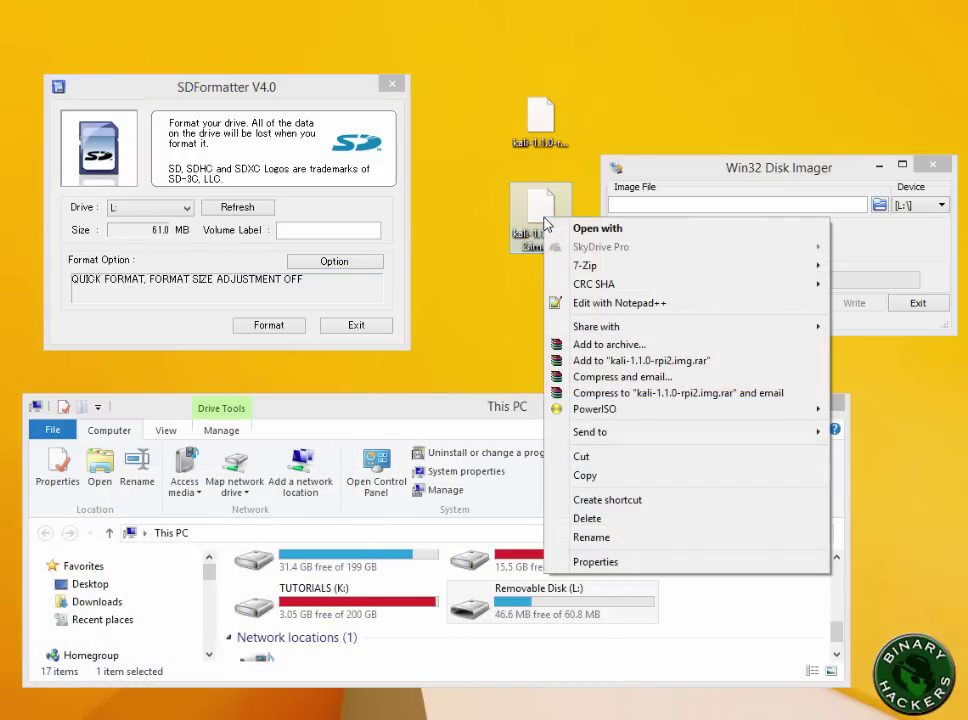
mouse_move(556, 265)
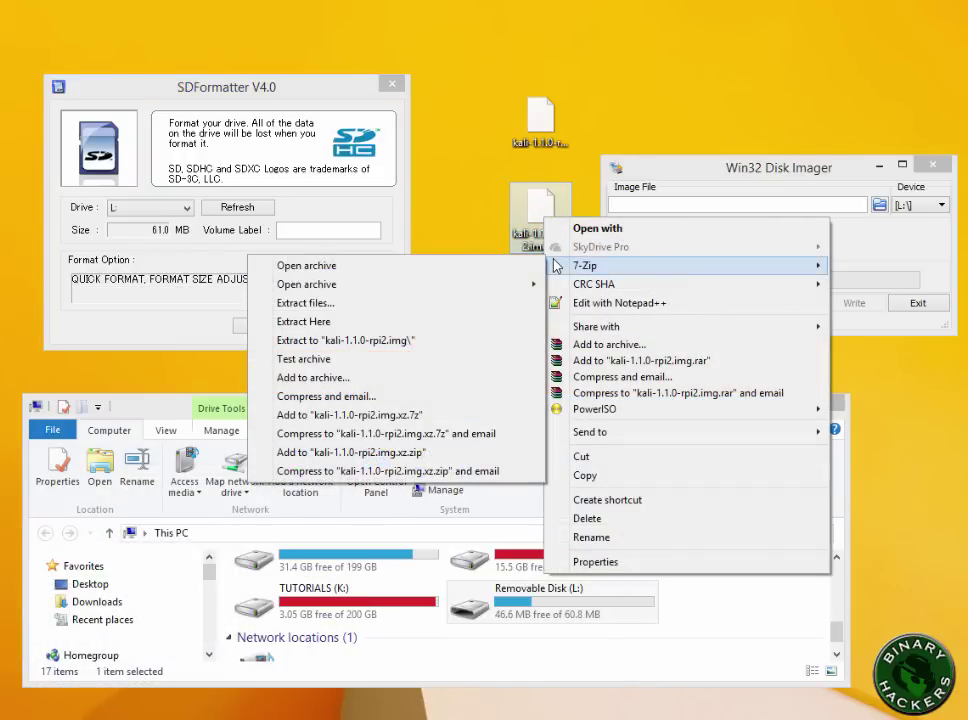
click(483, 342)
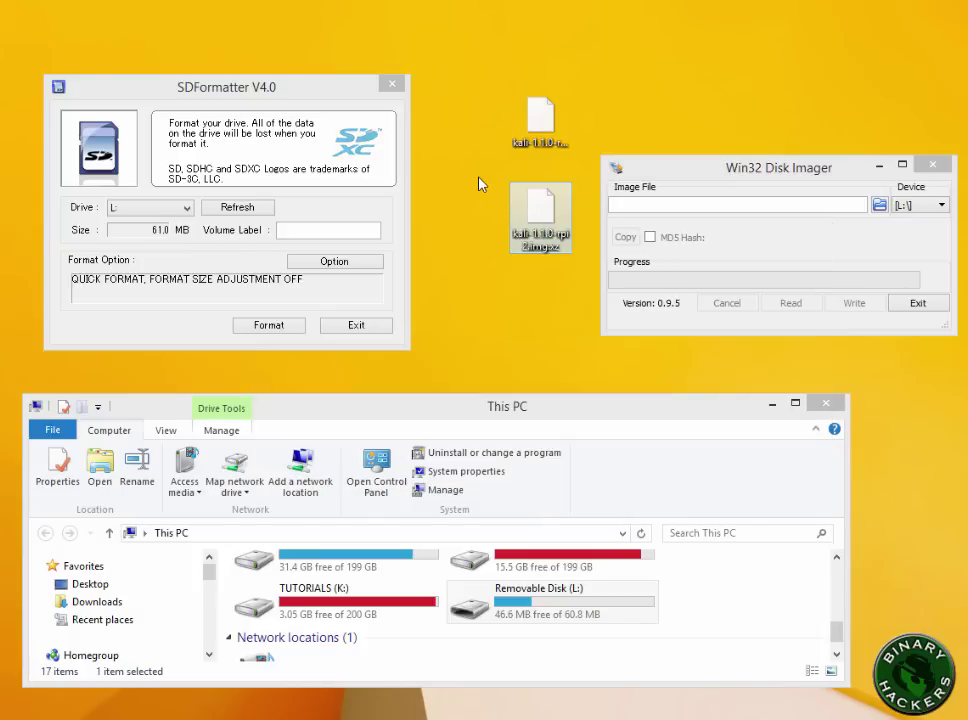
click(545, 140)
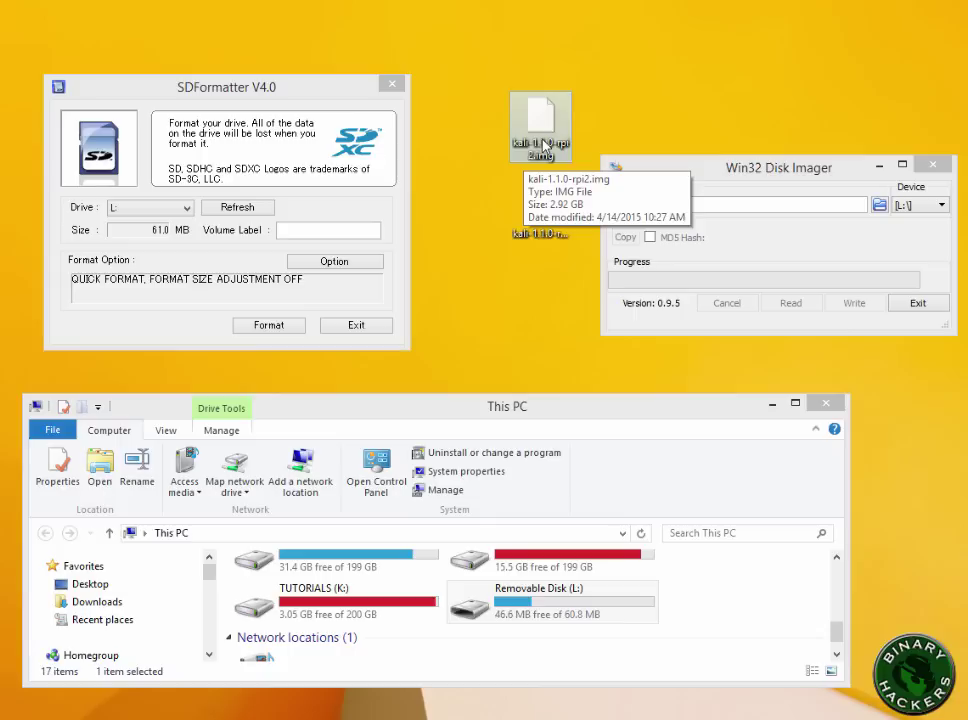
Look at the Windows format command for Removable Disk (L:) in File Explorer without running it.
drag(694, 414, 710, 405)
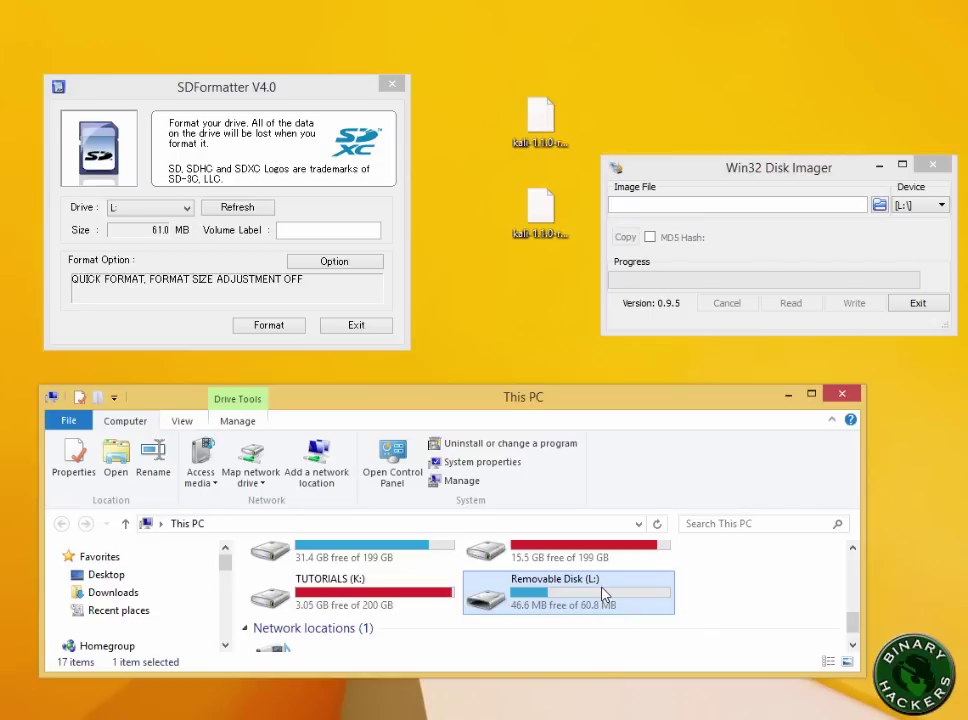
right_click(603, 592)
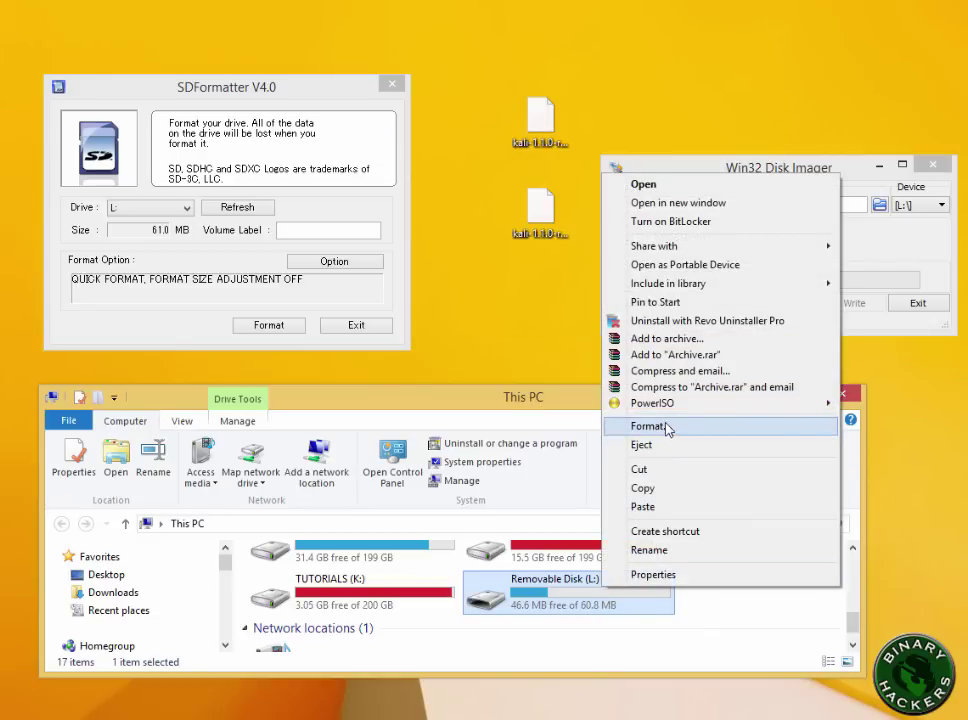
click(799, 172)
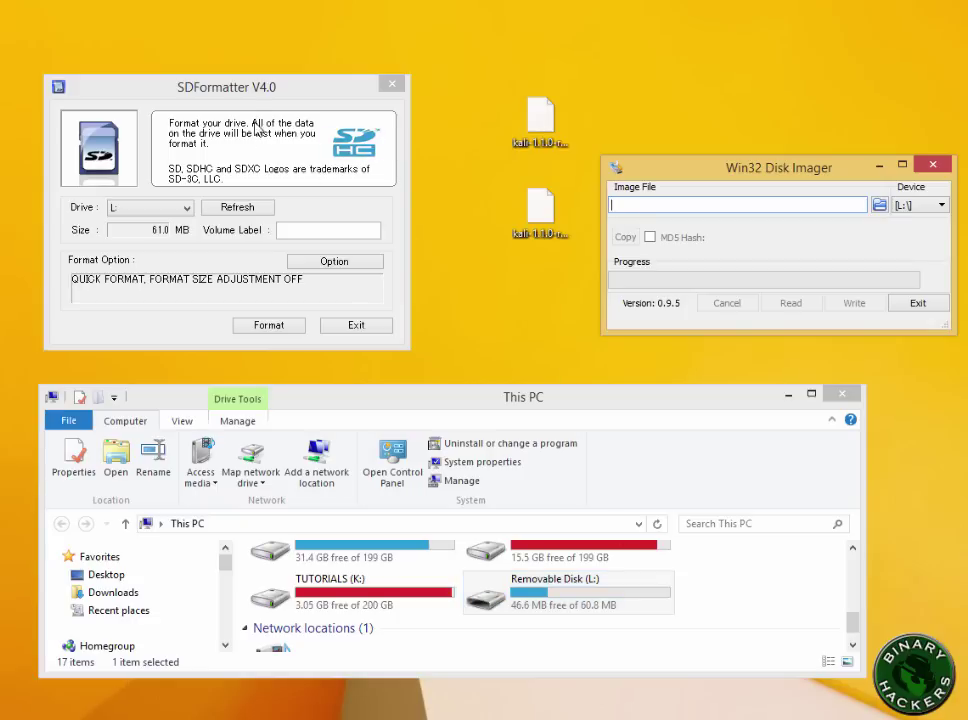
Switch to the browser and review the SD Formatter for Windows download page on sdcard.org down to the end of its license agreement.
click(236, 91)
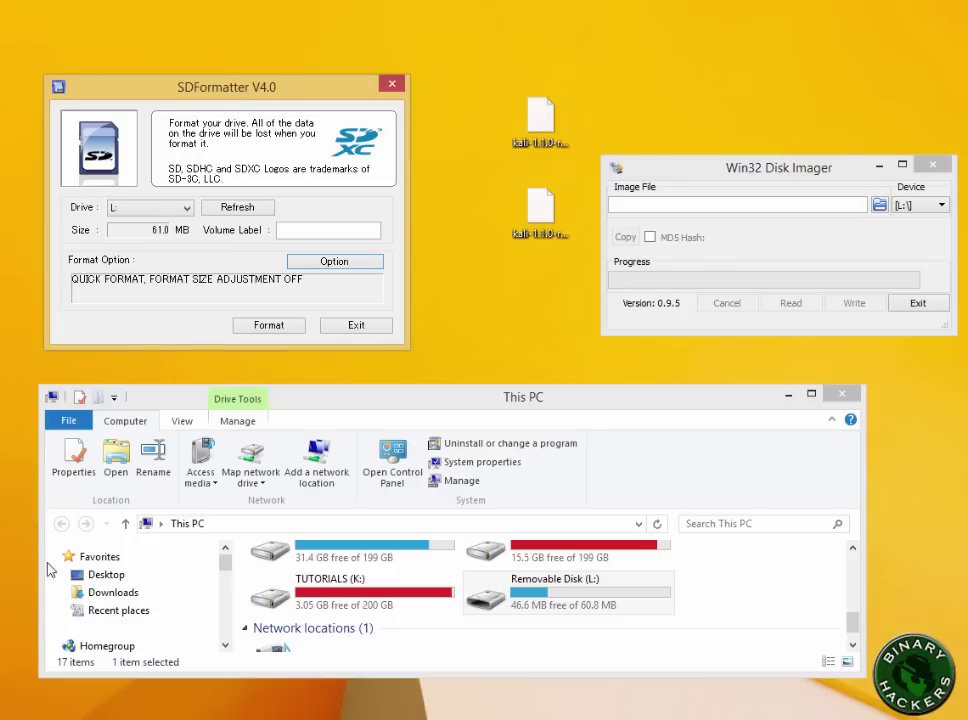
key(alt+Tab)
click(430, 68)
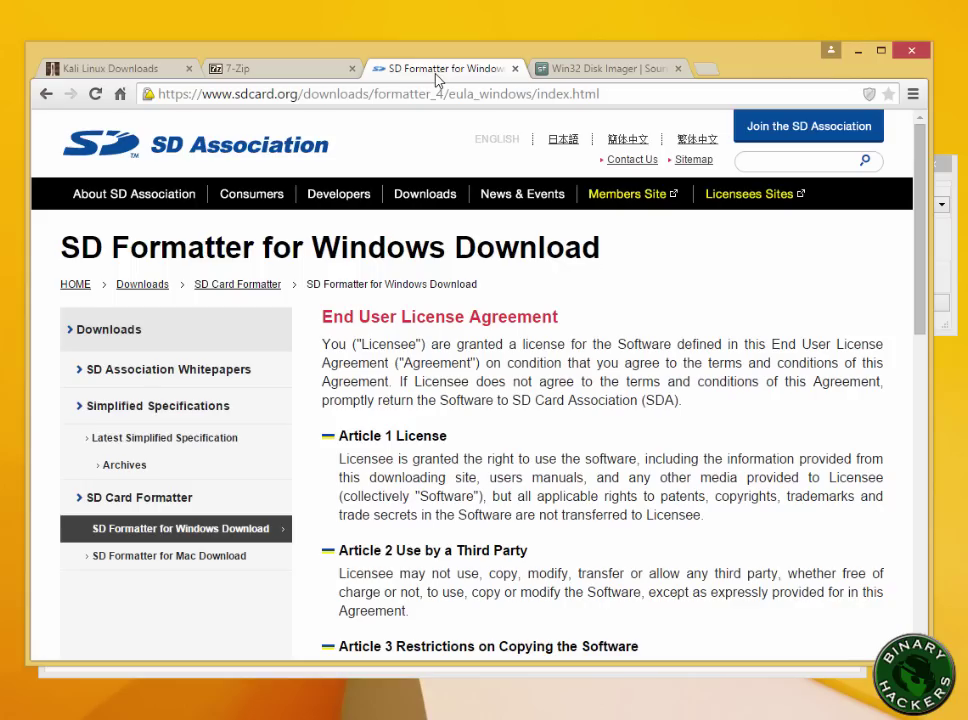
drag(232, 94, 296, 96)
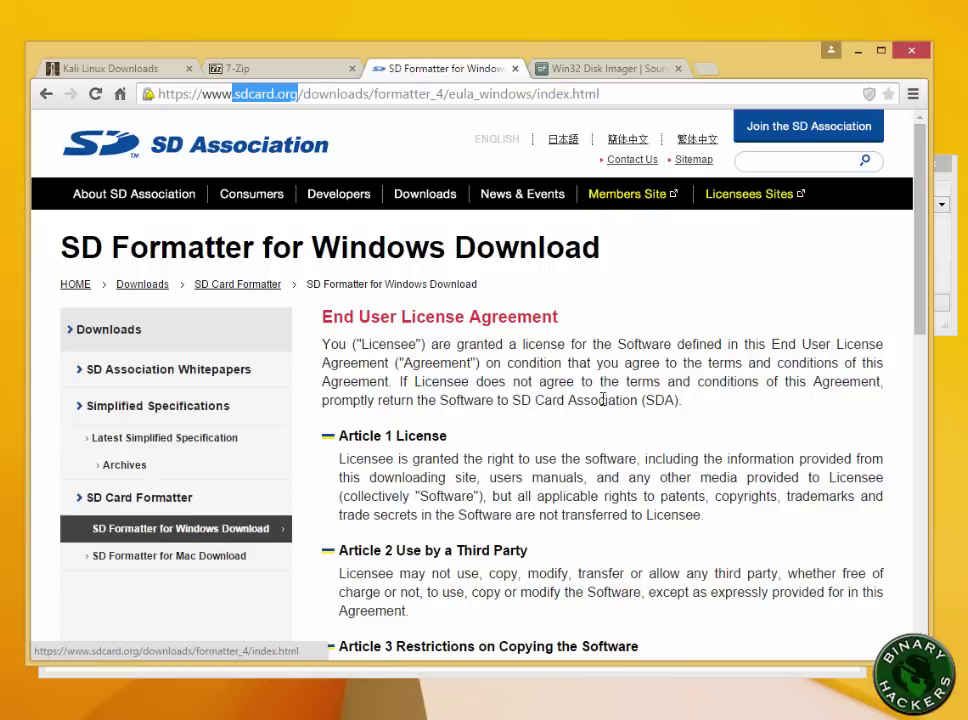
scroll(922, 366, down, 1)
scroll(922, 366, down, 10)
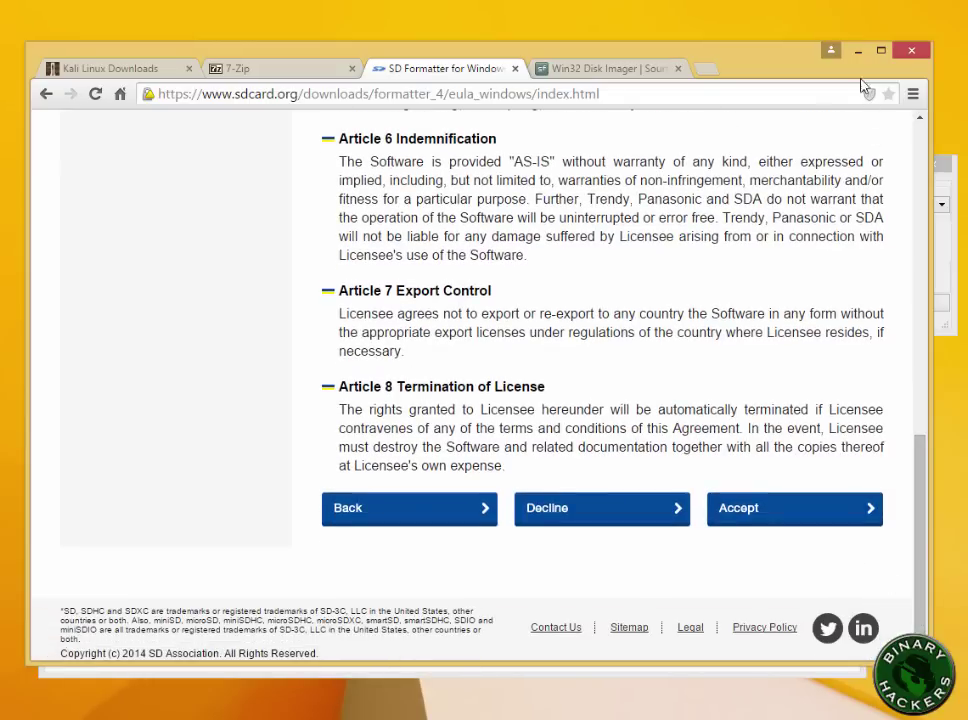
click(858, 52)
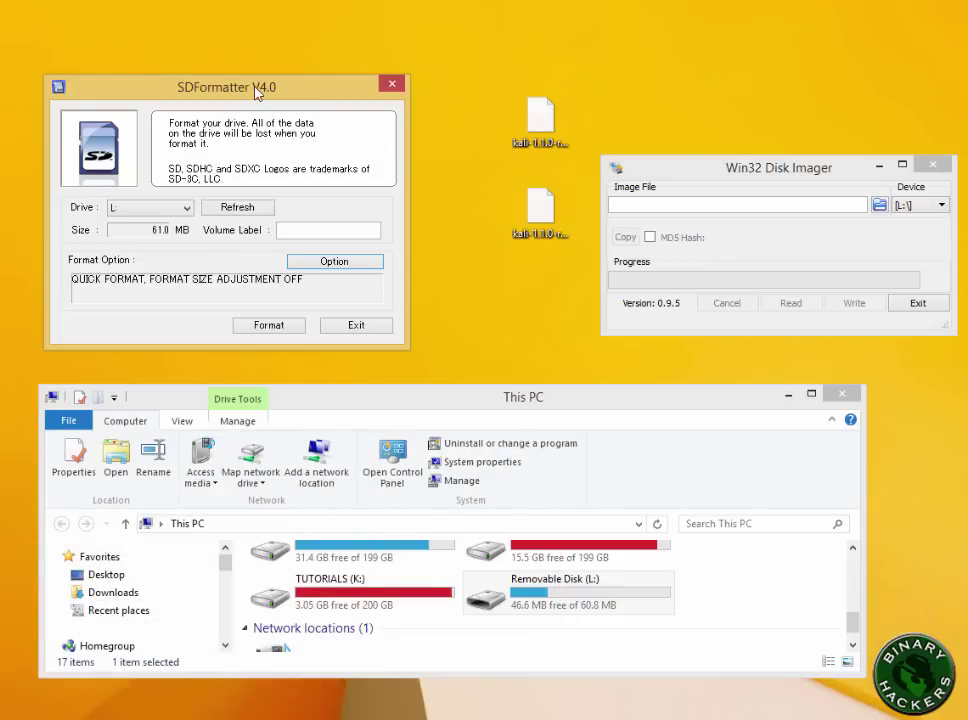
Select drive L: as the card to format in SDFormatter and compare it with the removable disk in File Explorer.
click(118, 208)
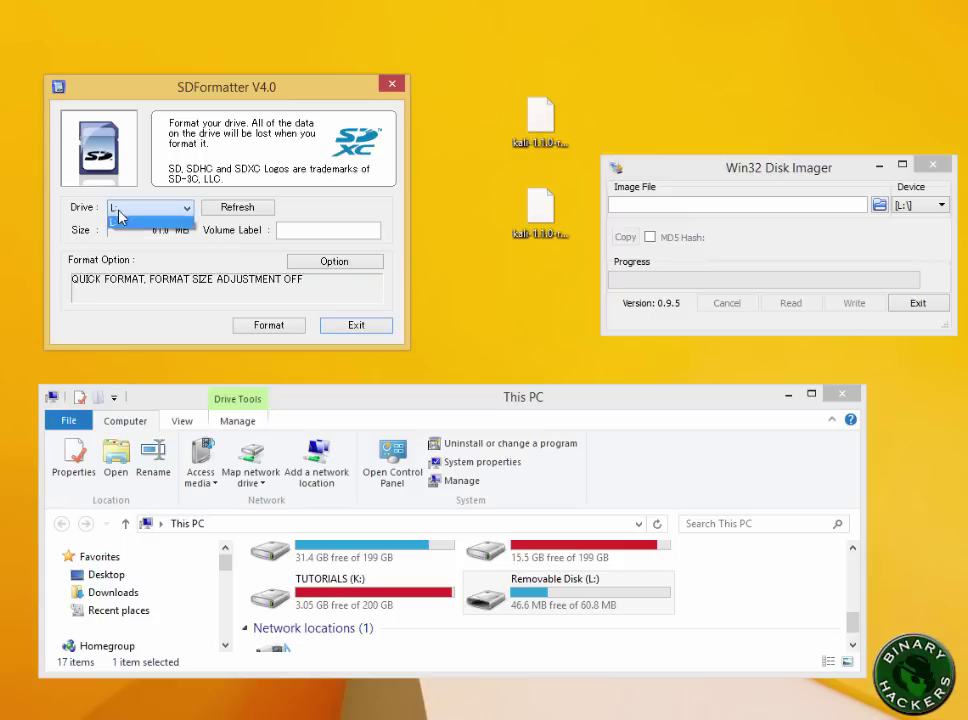
click(120, 213)
click(612, 607)
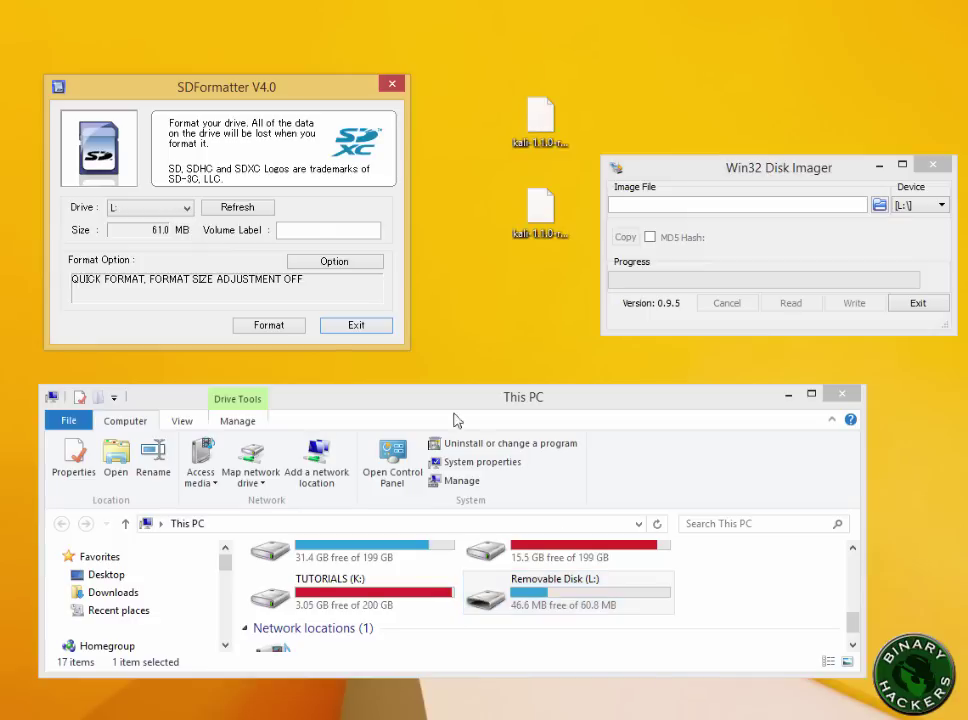
Set the SDFormatter options to format type QUICK with format size adjustment ON.
click(340, 263)
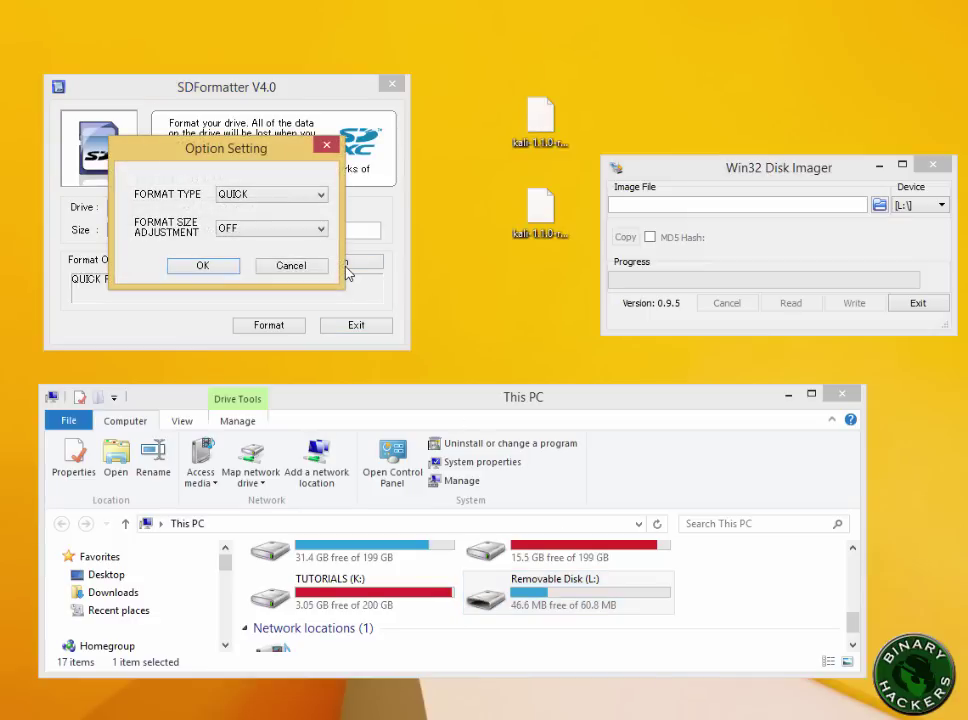
click(233, 197)
click(235, 207)
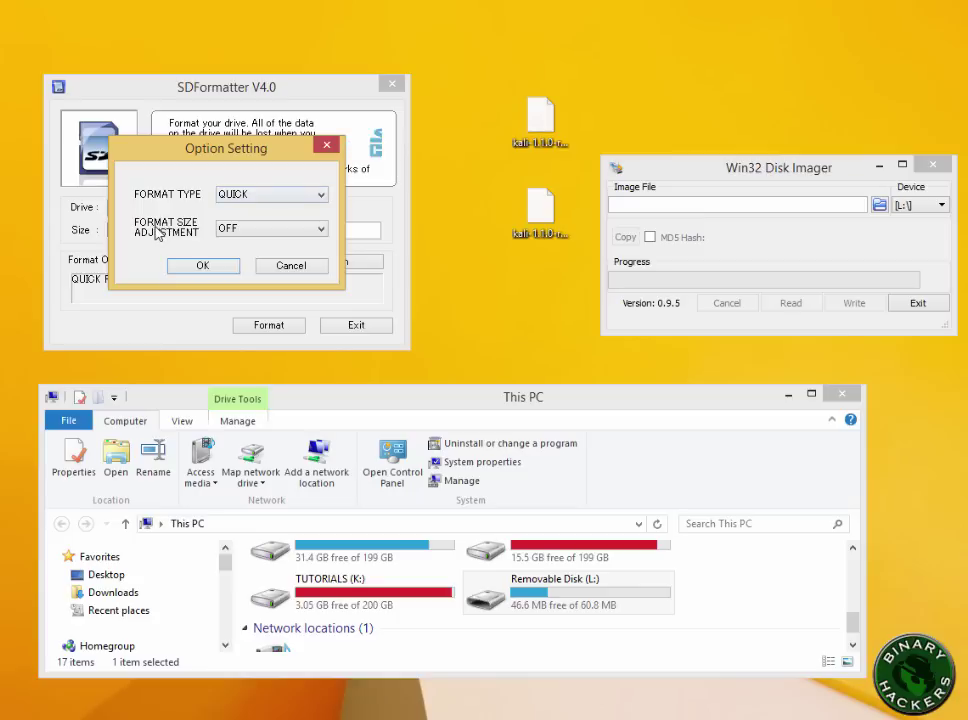
click(253, 229)
click(253, 254)
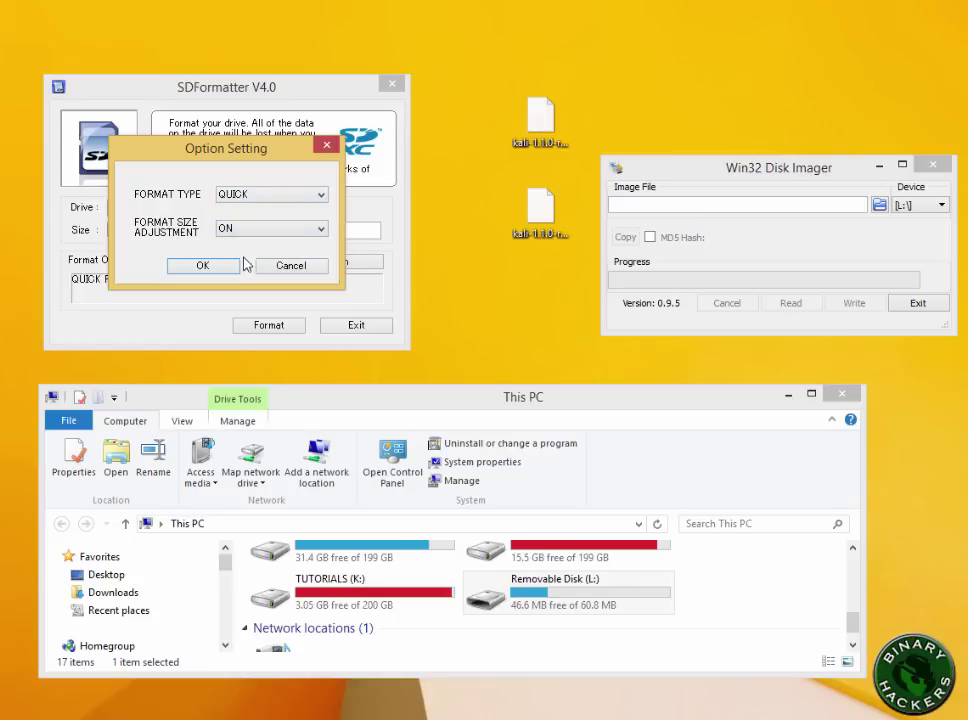
click(225, 267)
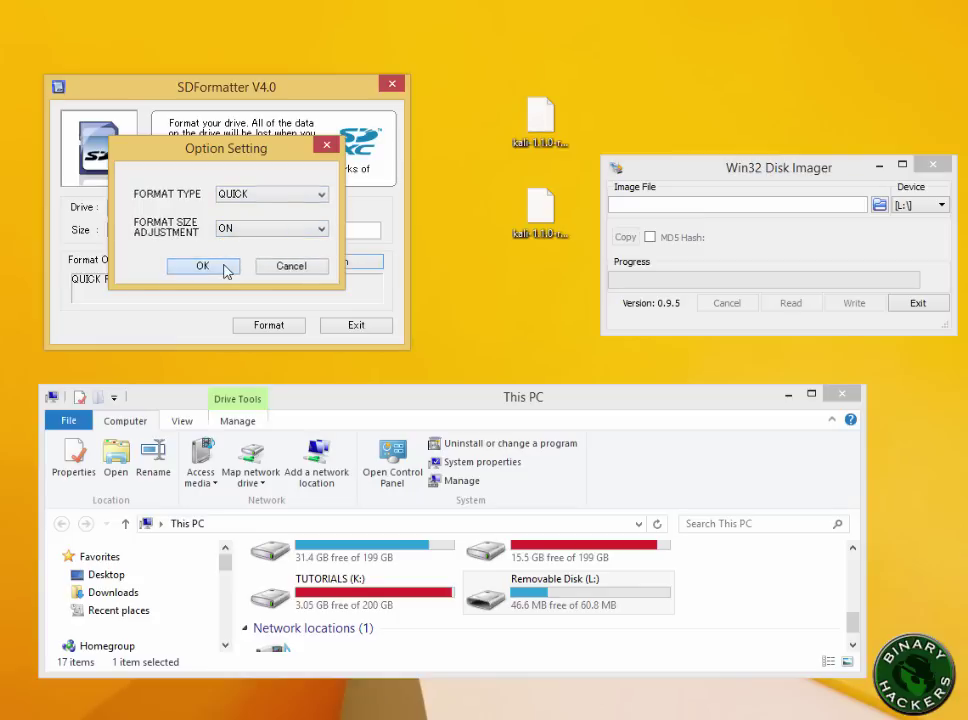
Format the SD card in drive L: with the chosen options, accepting the quick format and drive removal warnings.
click(262, 326)
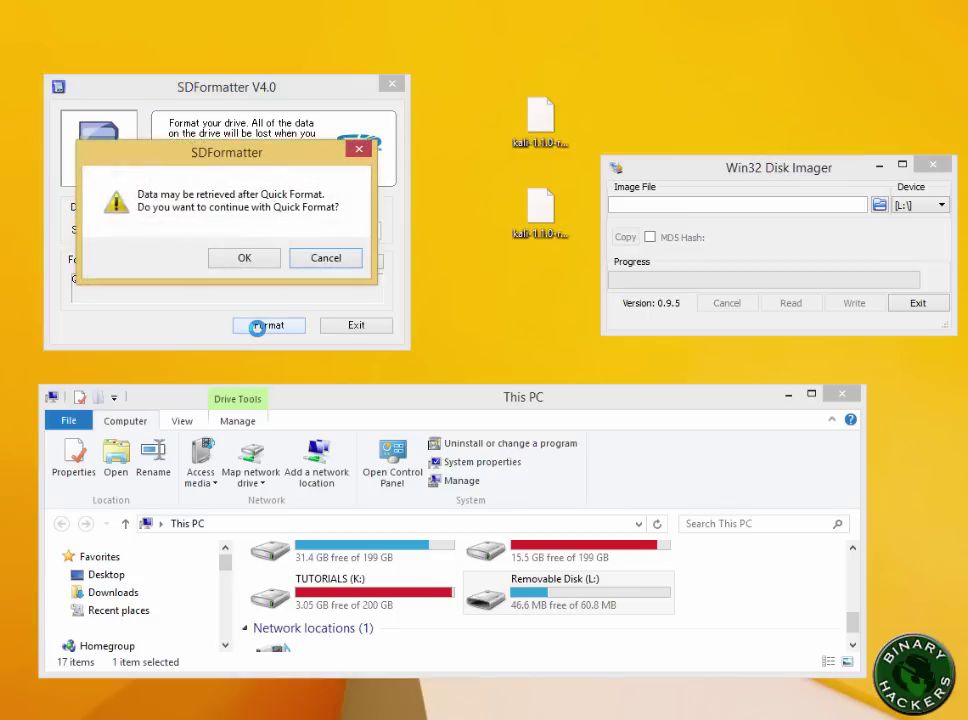
click(238, 264)
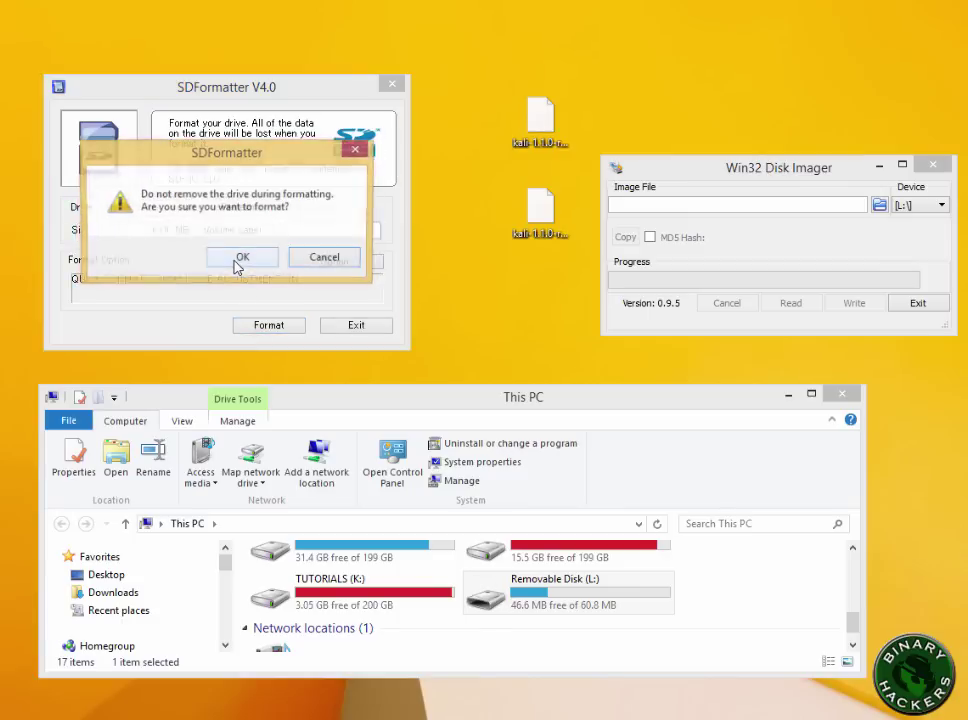
click(240, 260)
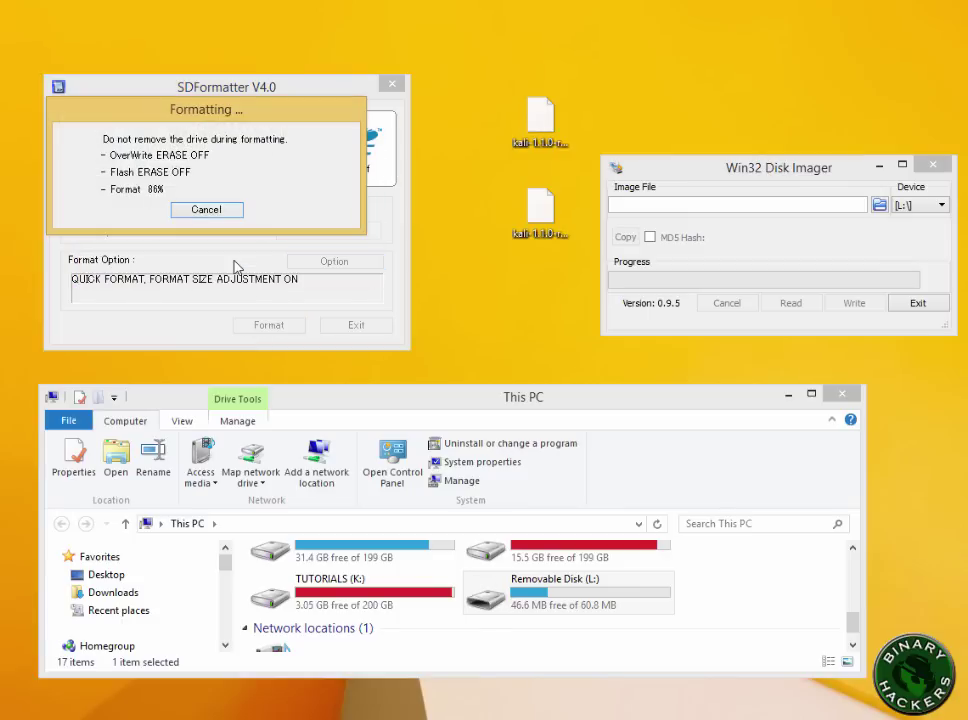
click(330, 289)
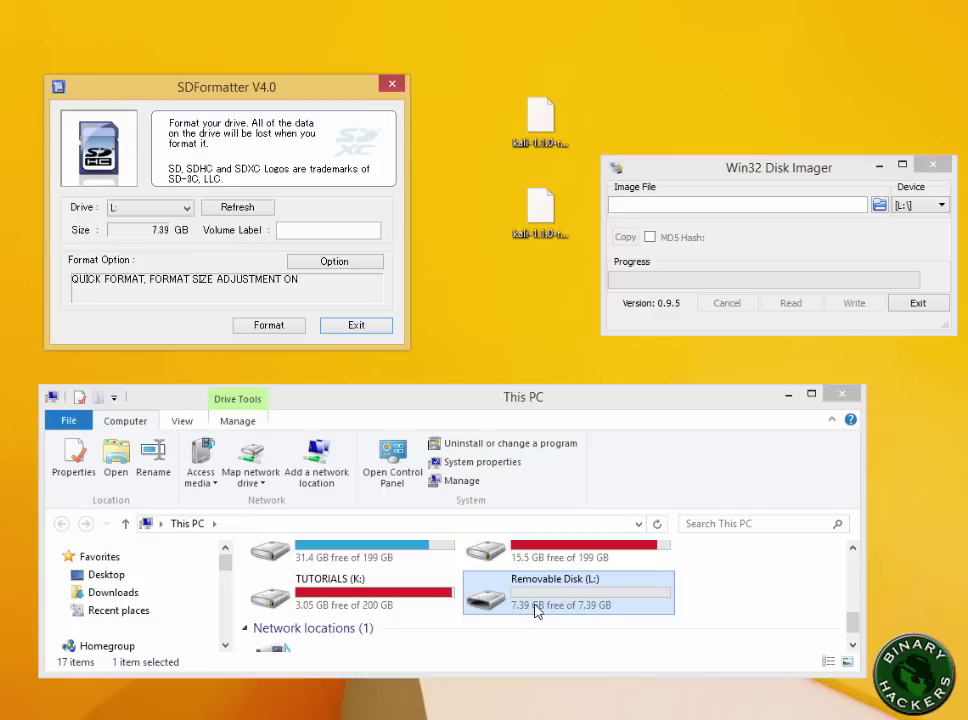
Switch to the browser and view the Win32 Disk Imager project page on SourceForge.
click(766, 235)
click(784, 172)
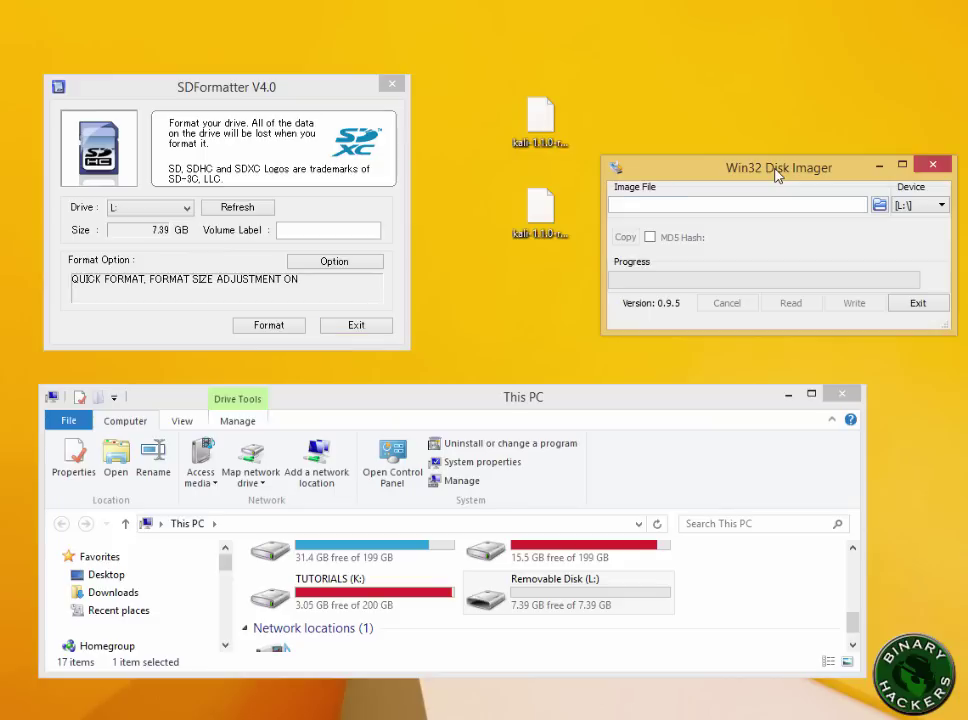
click(548, 125)
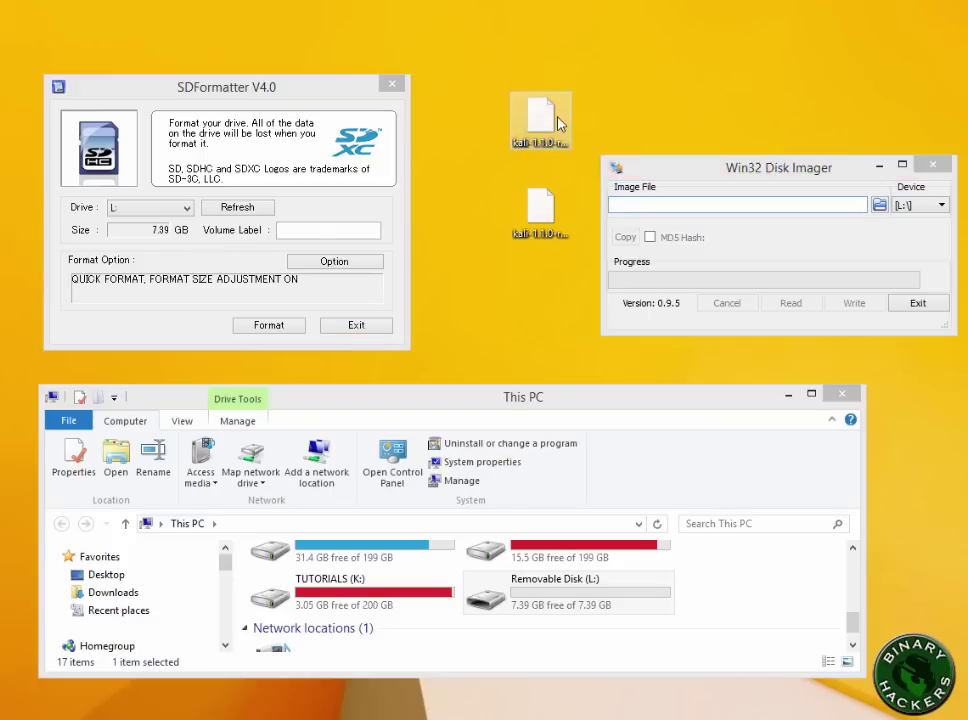
click(595, 600)
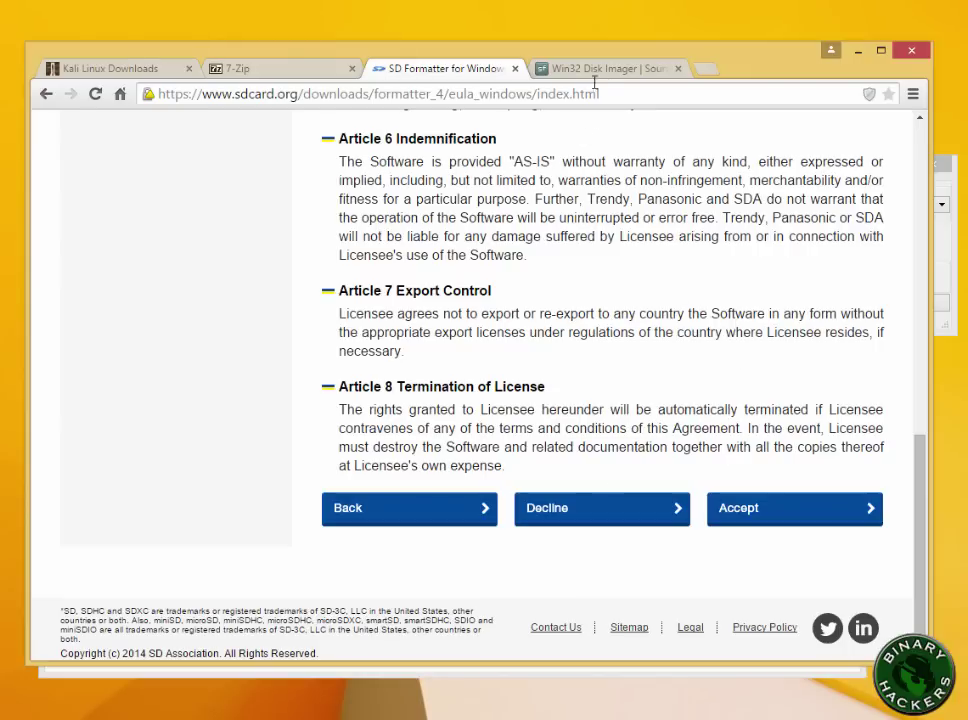
click(603, 69)
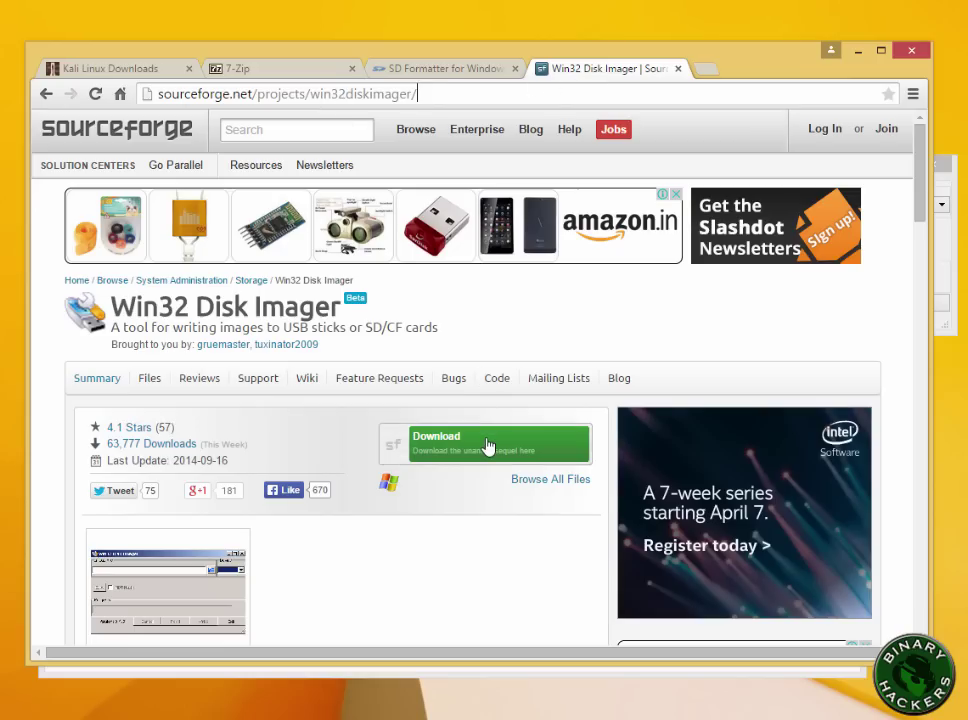
Switch from the browser to Win32 Disk Imager and select [L:\] as the target device.
click(862, 56)
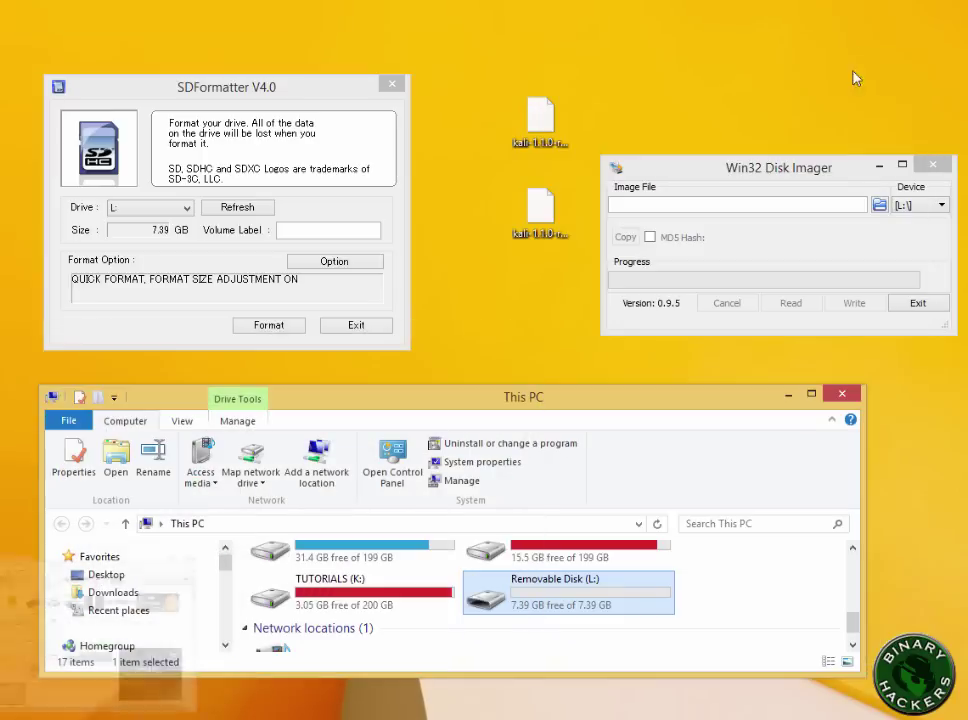
click(812, 180)
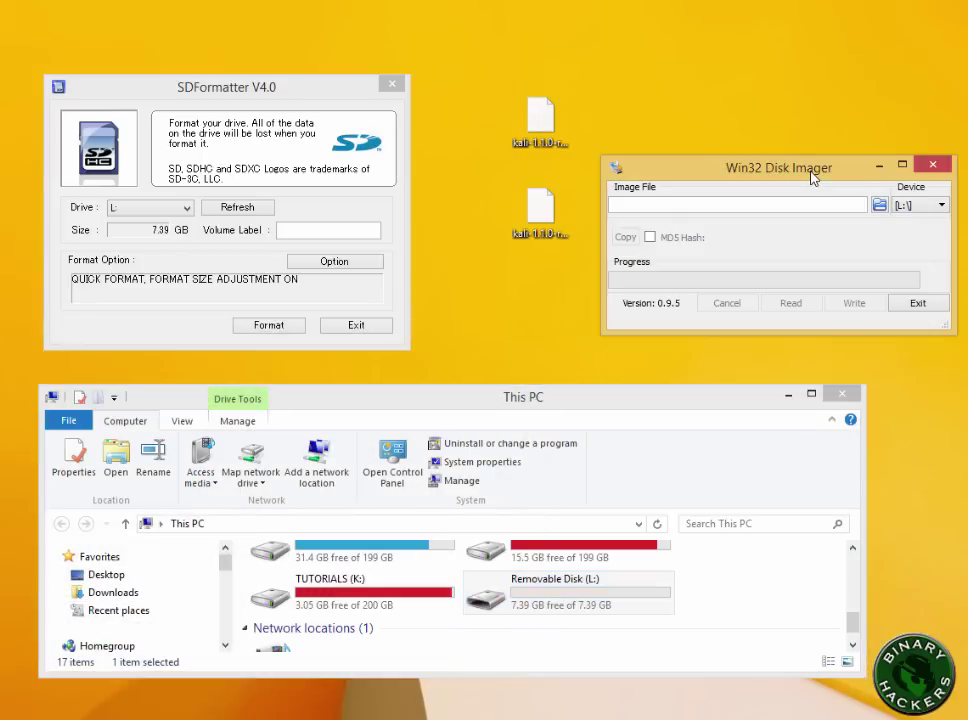
click(910, 205)
click(914, 221)
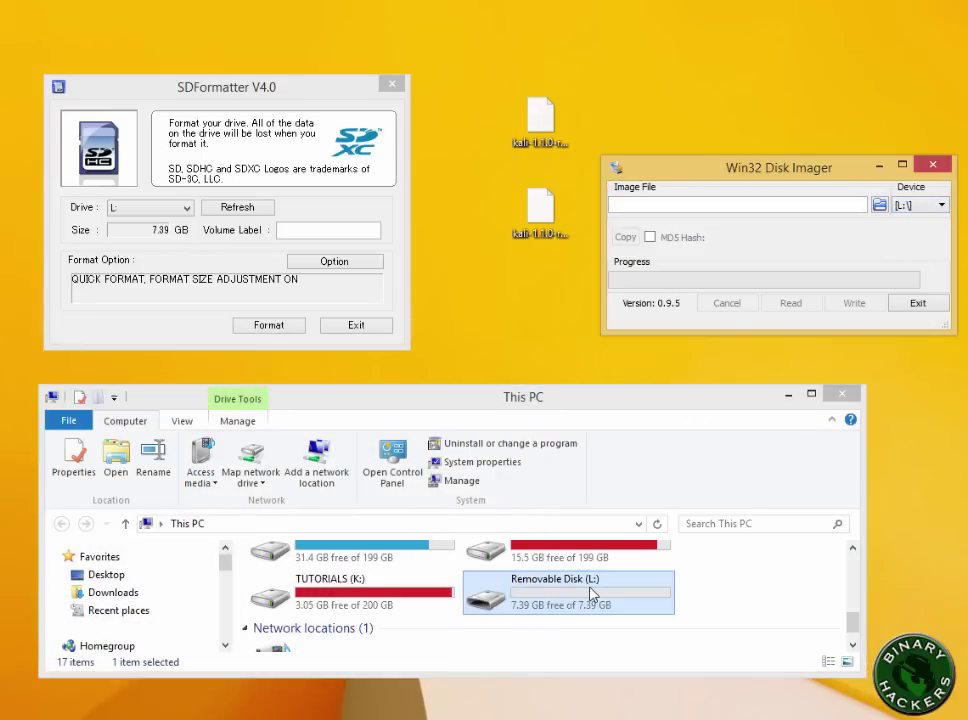
Load kali-1.1.0-rpi2.img from the Desktop folder as the image file in Win32 Disk Imager.
click(878, 207)
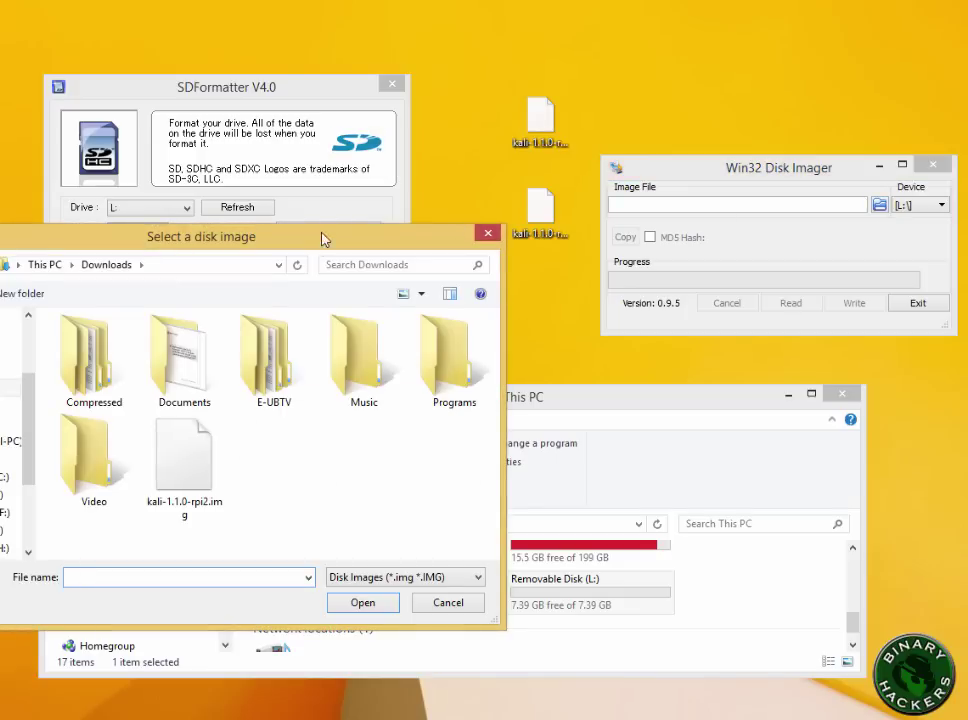
drag(322, 238, 504, 238)
scroll(210, 346, up, 1)
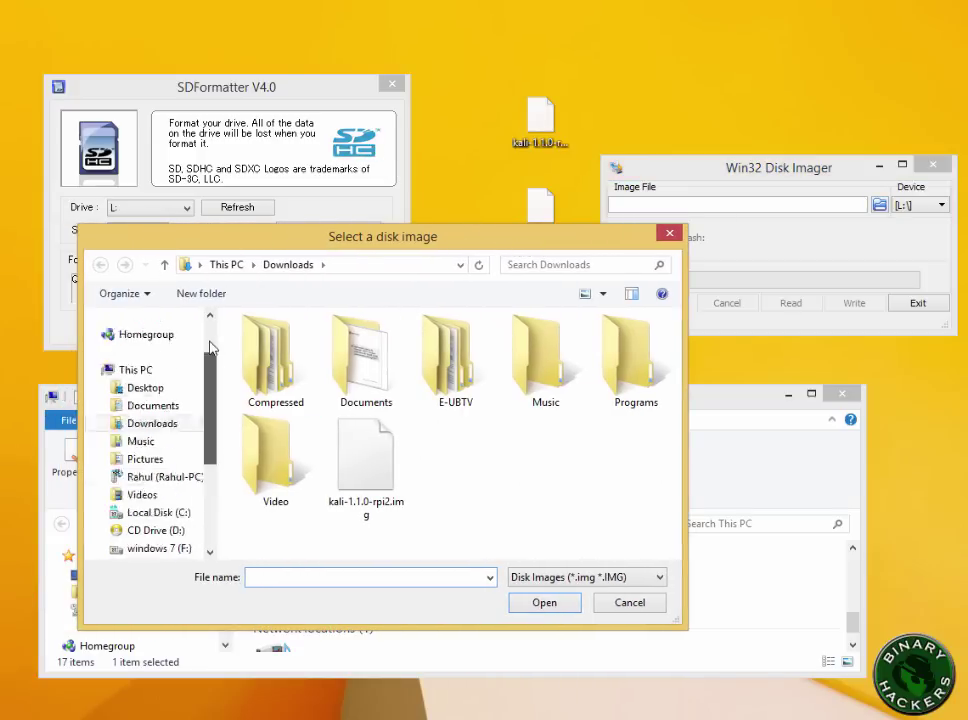
scroll(210, 346, up, 2)
click(185, 344)
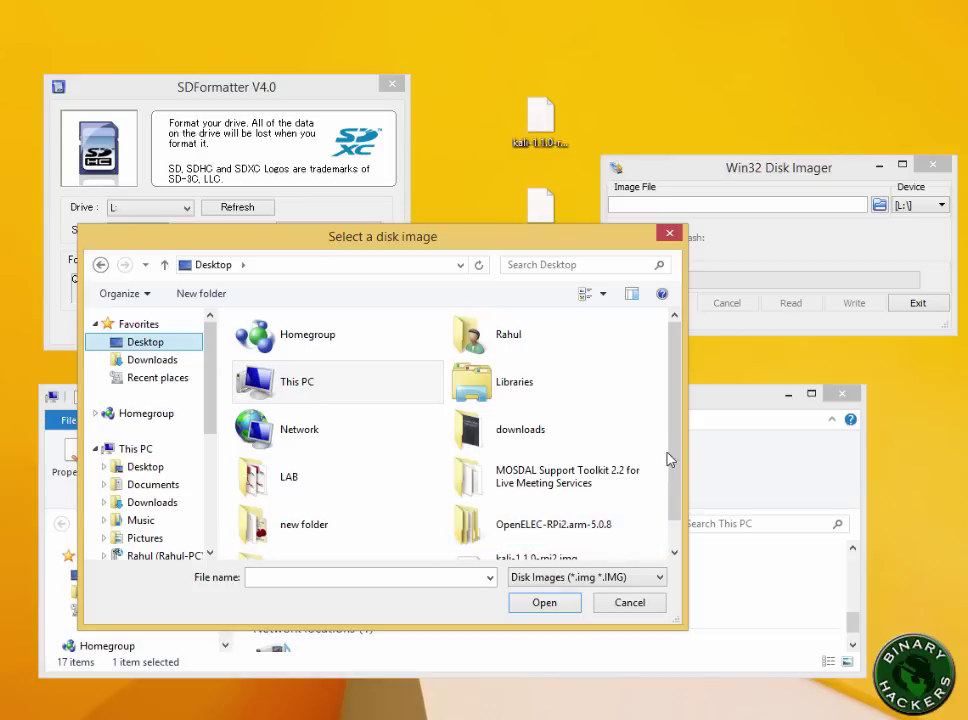
scroll(677, 470, down, 1)
click(530, 533)
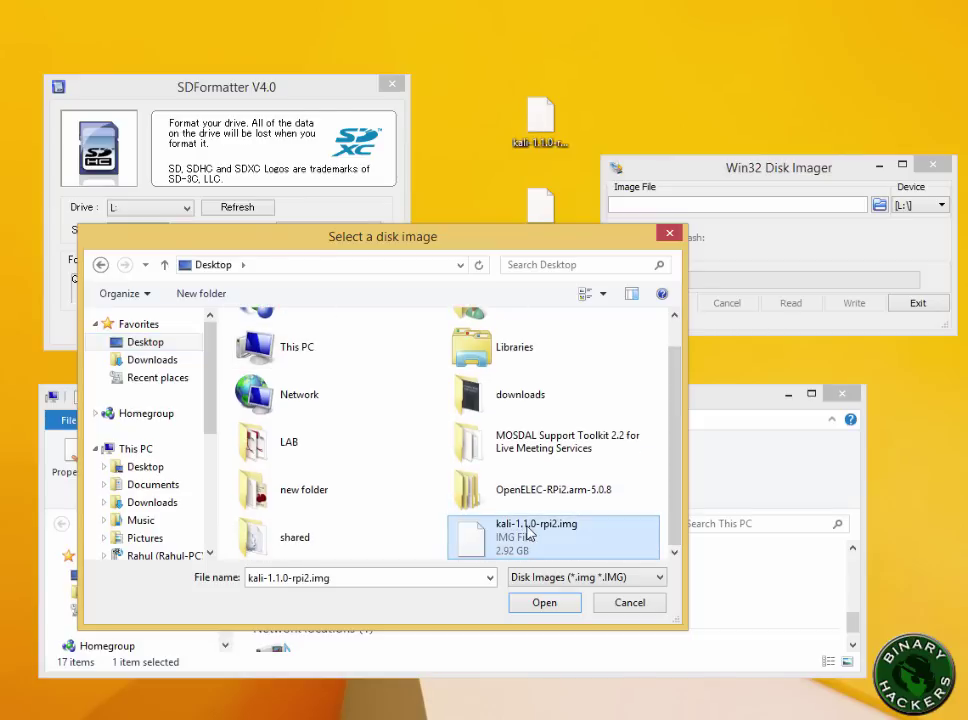
click(546, 606)
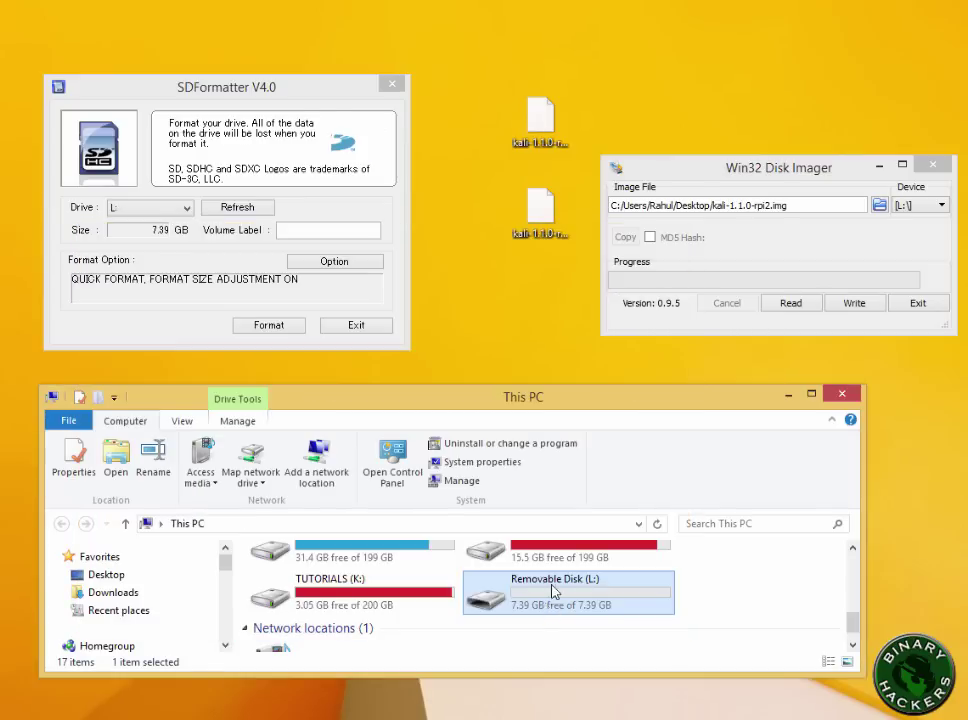
Write the Kali image to the SD card in drive L:, accepting the overwrite warning and closing the completion message.
click(854, 306)
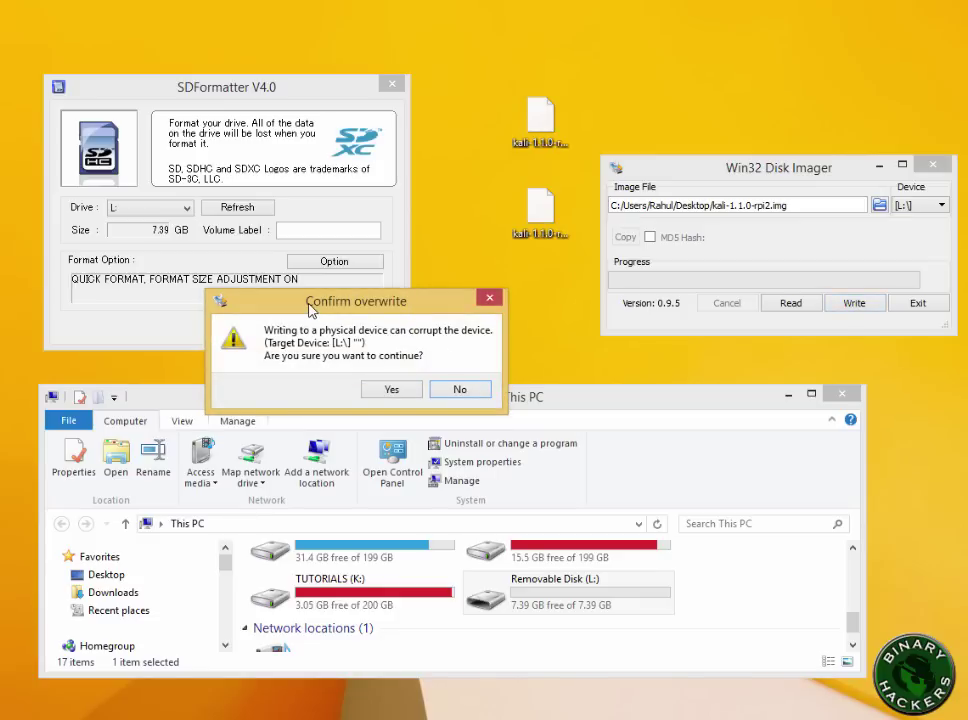
drag(310, 310, 518, 280)
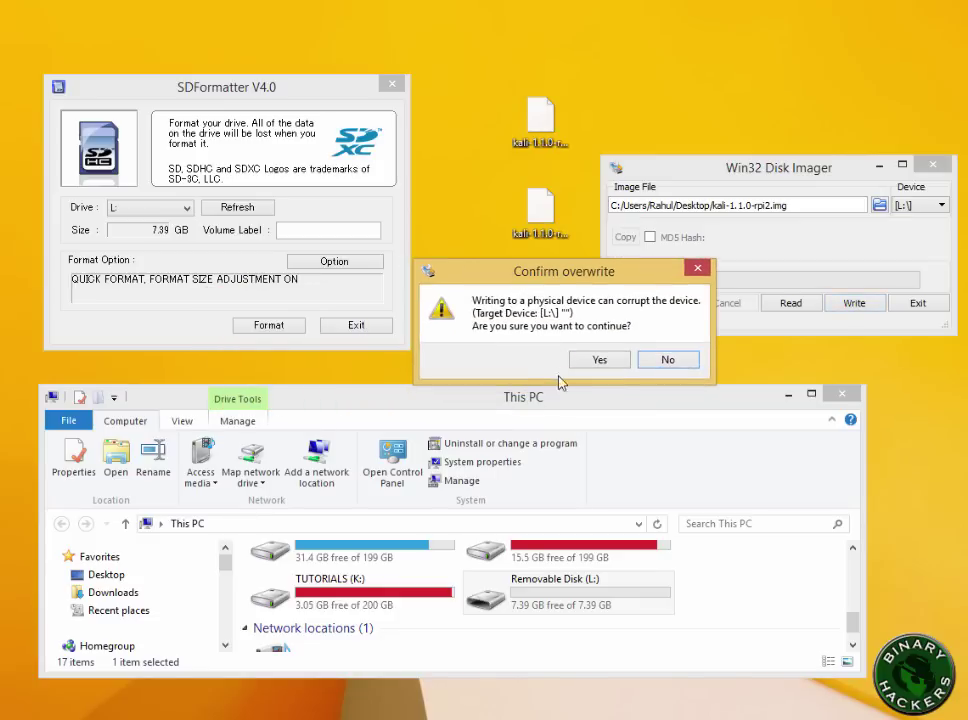
click(617, 366)
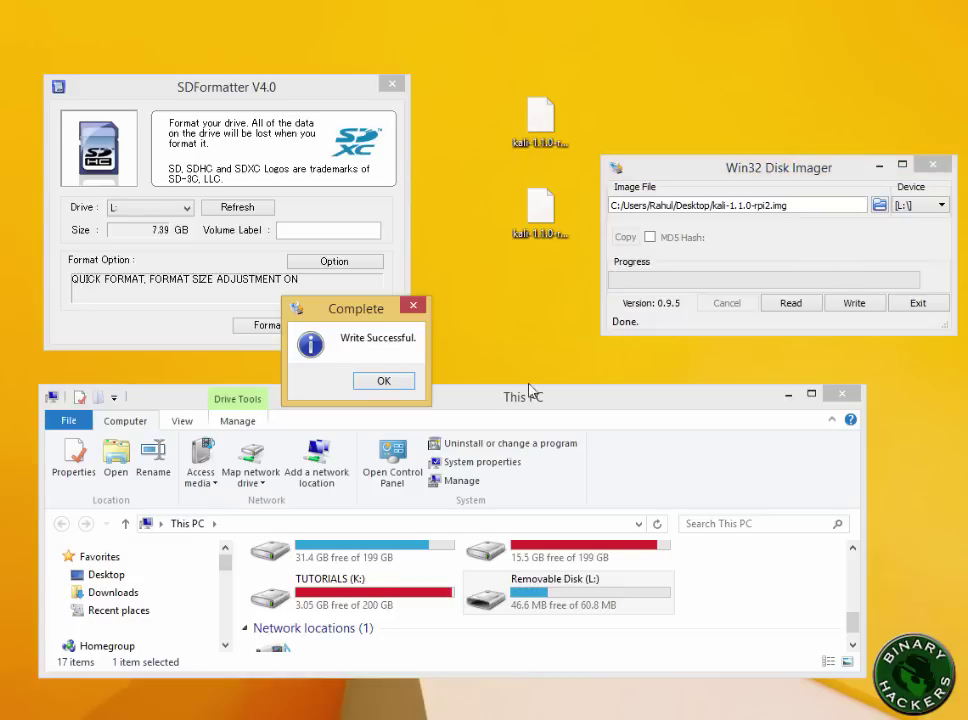
click(383, 381)
Open the removable disk (L:) in File Explorer and look through the files written to it.
double_click(571, 607)
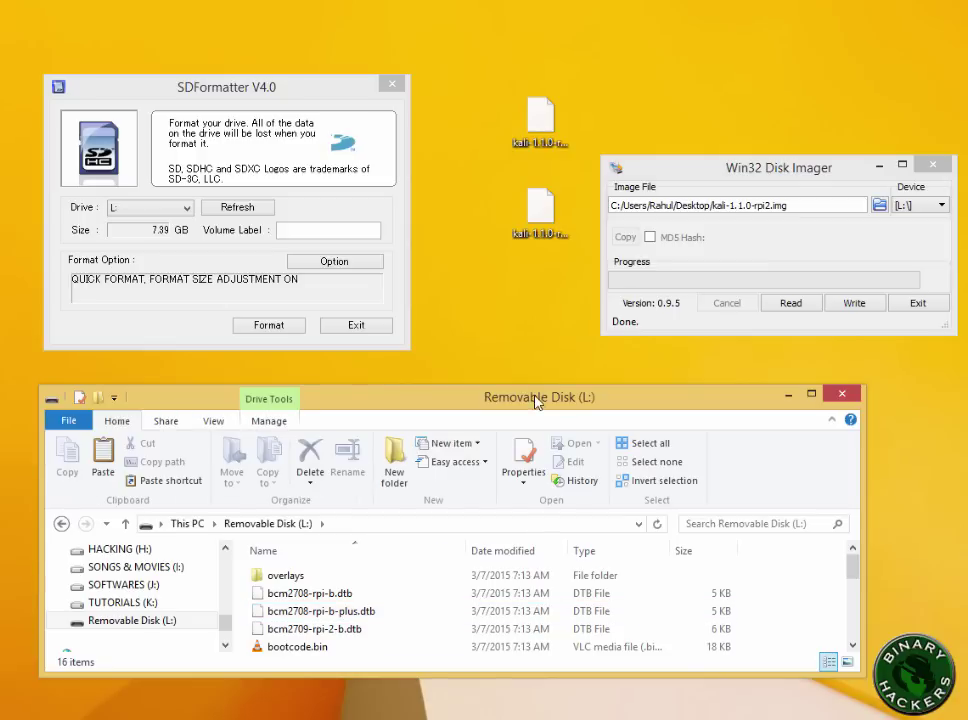
click(853, 645)
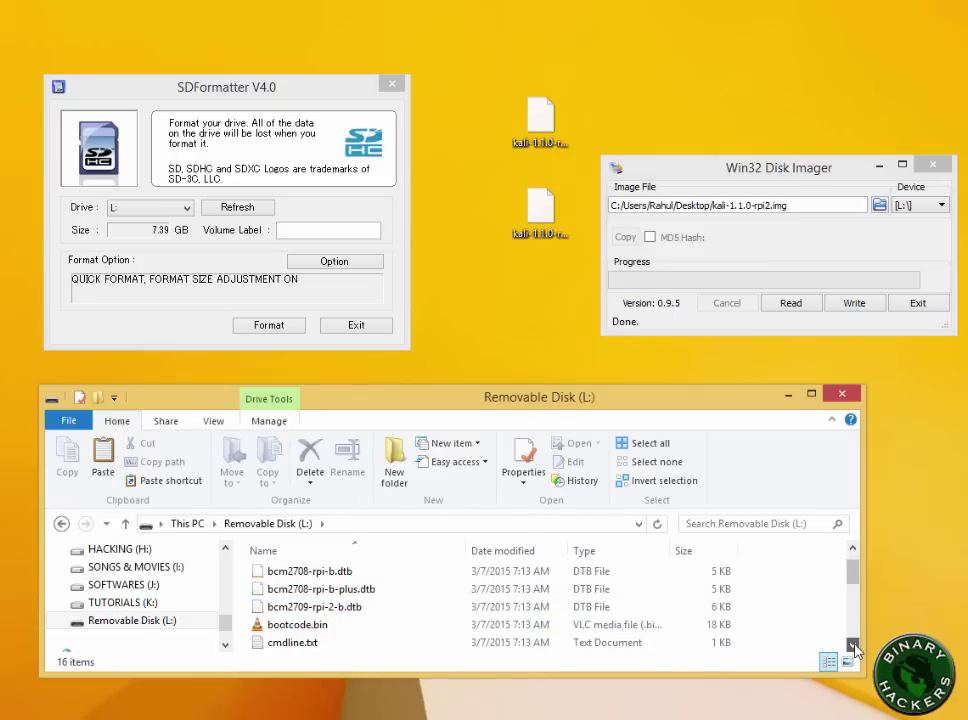
click(853, 645)
click(853, 645)
click(853, 645)
click(853, 645)
click(853, 645)
click(853, 645)
click(853, 645)
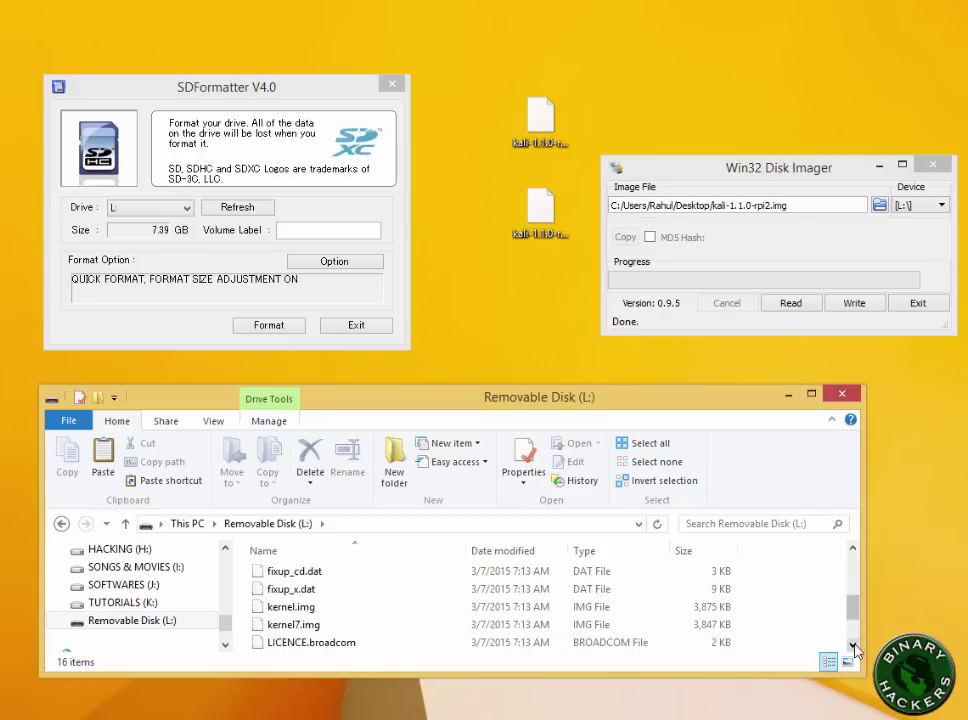
click(853, 645)
click(853, 645)
click(853, 645)
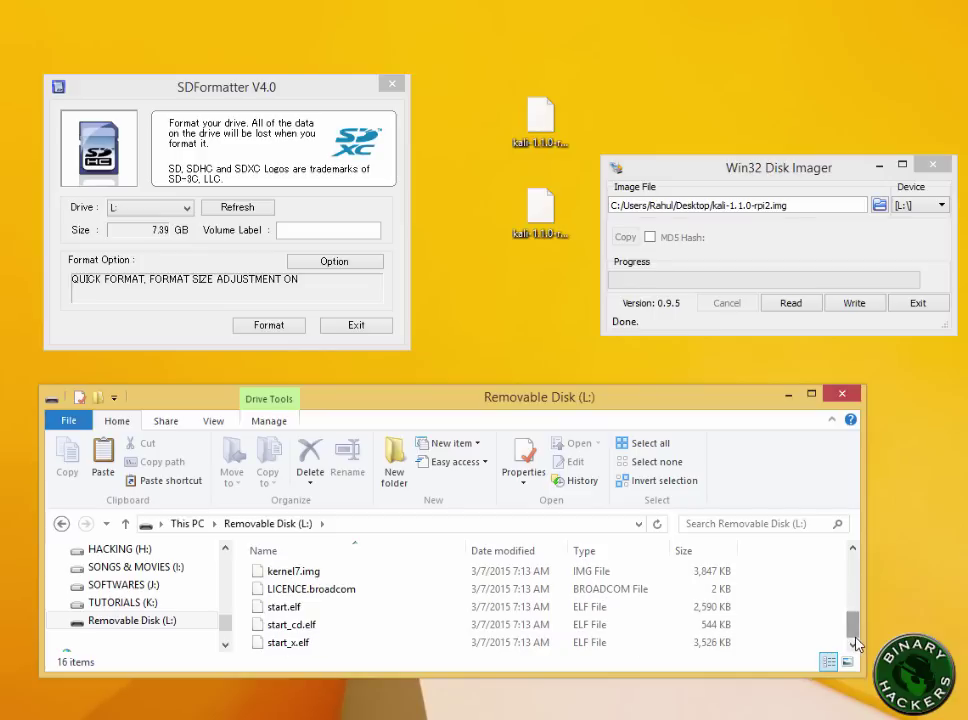